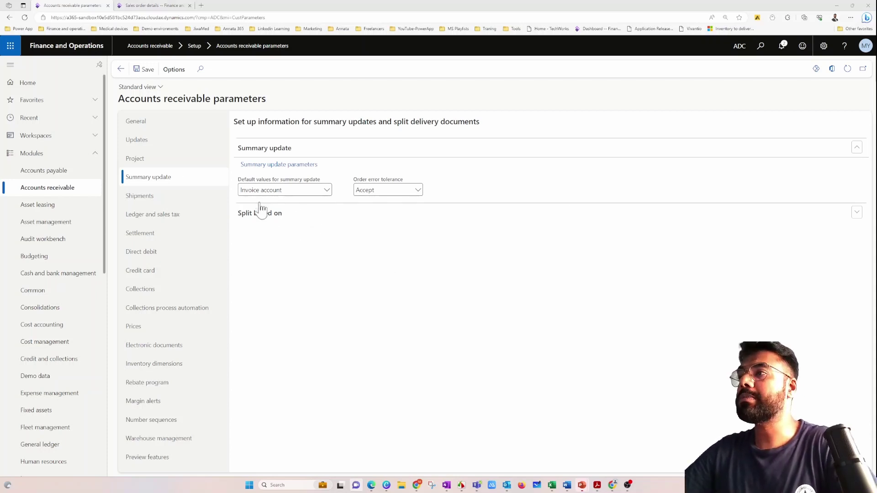
# Step: Open the Summary update settings in the Accounts receivable parameters and view the choices for the default summary update value
pyautogui.click(122, 69)
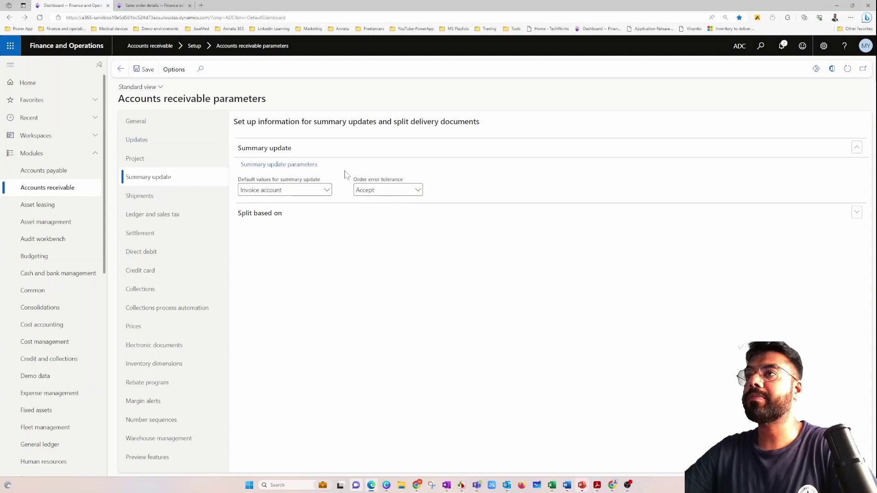
pyautogui.click(56, 191)
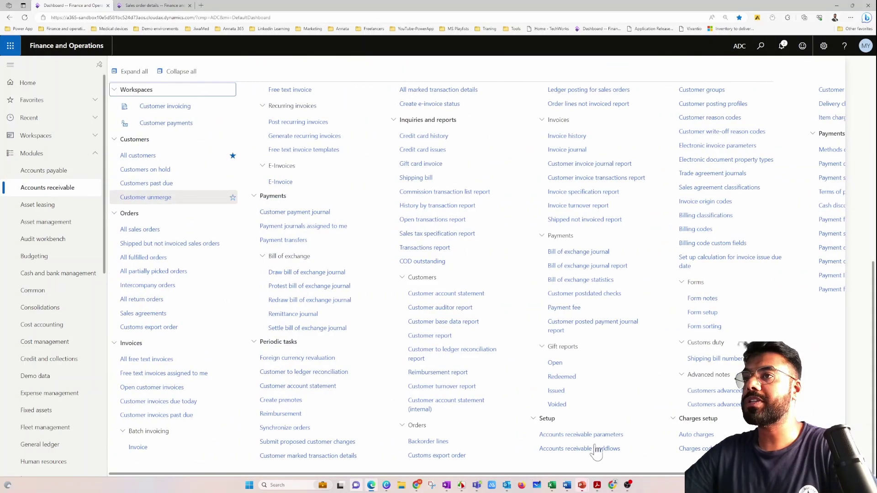
pyautogui.click(548, 435)
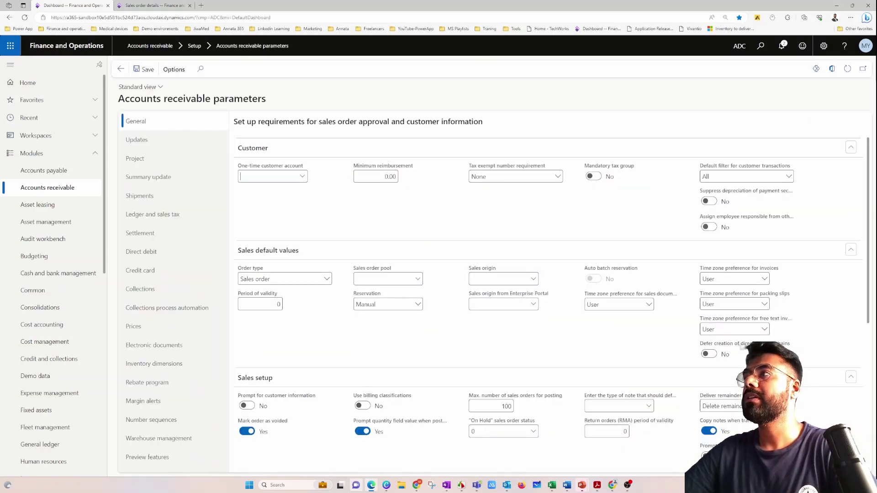
pyautogui.click(153, 182)
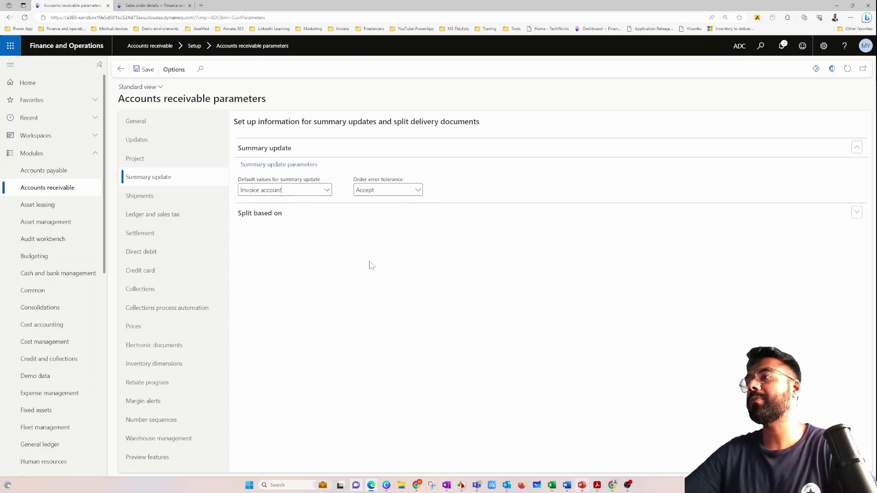
pyautogui.click(327, 190)
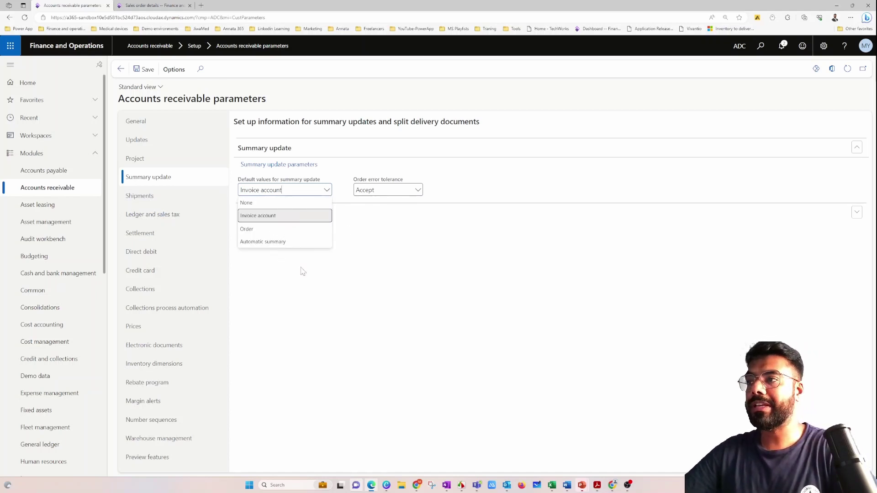
pyautogui.click(309, 284)
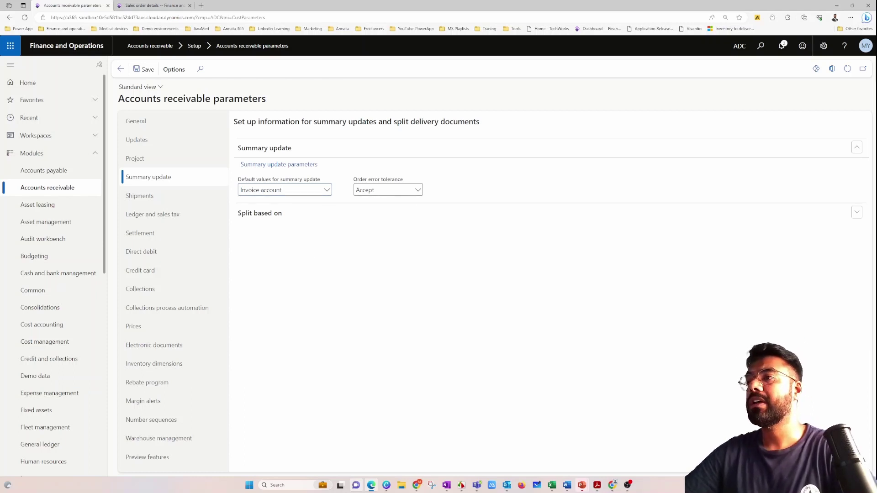
pyautogui.click(310, 274)
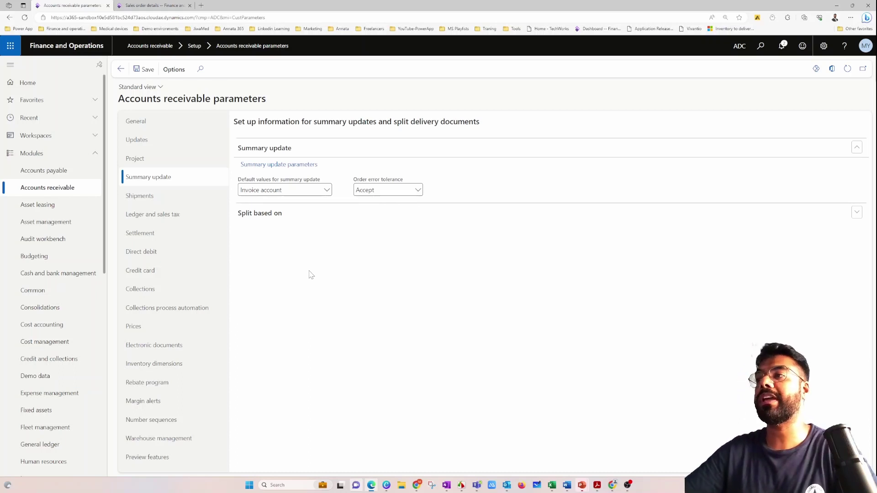
# Step: Review the summary update parameters selected for invoices, and return to the Accounts receivable parameters
pyautogui.click(281, 164)
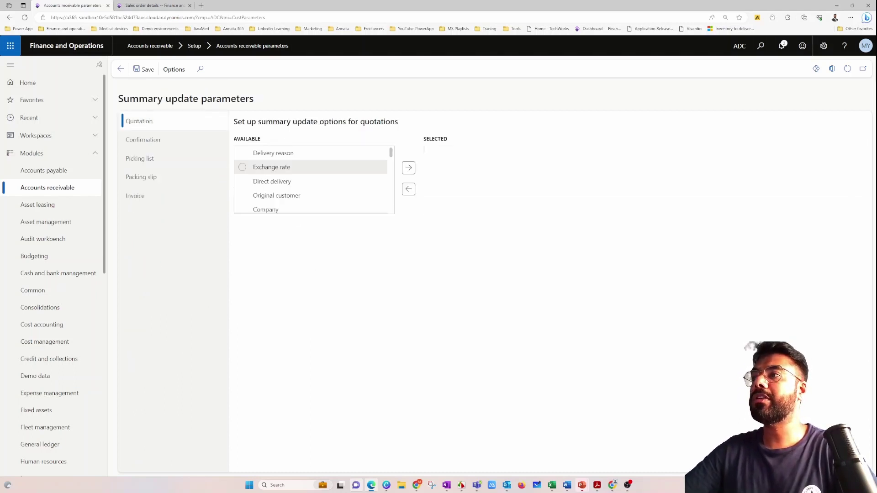
pyautogui.click(151, 199)
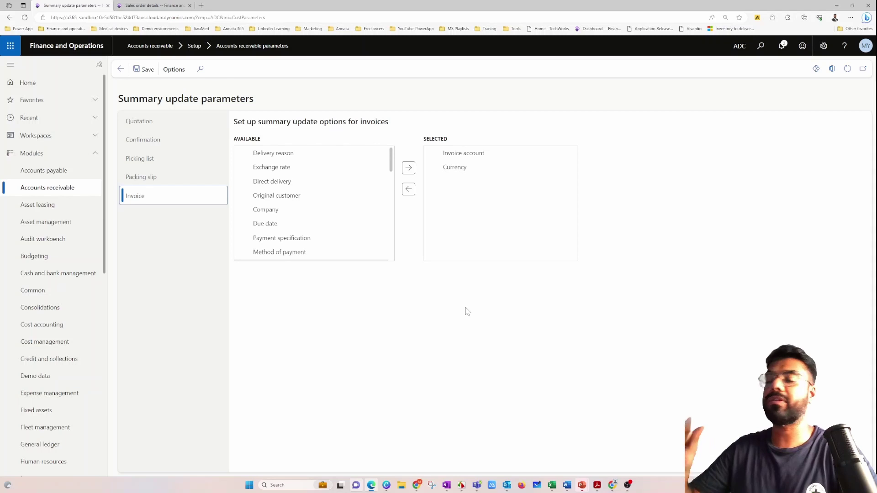
pyautogui.click(121, 69)
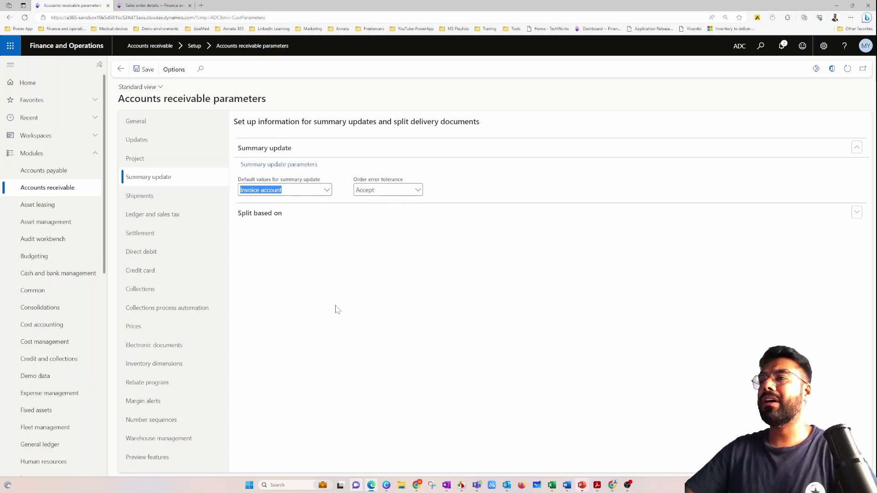
pyautogui.click(336, 308)
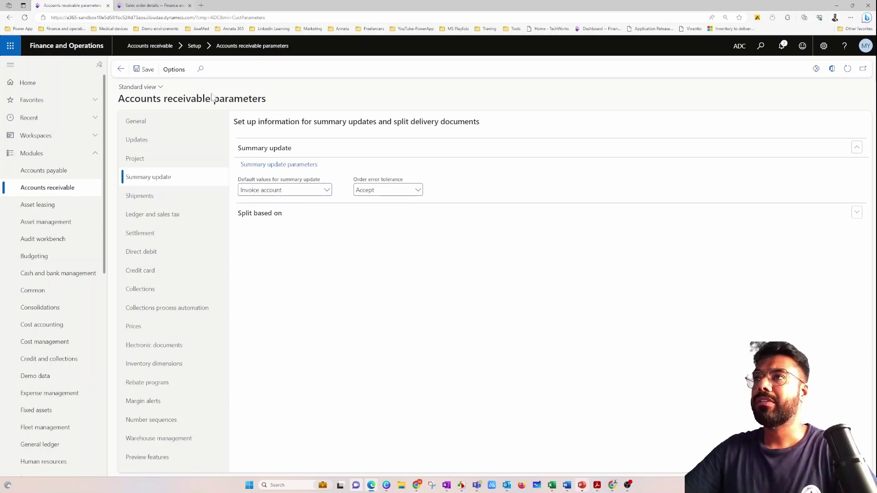
# Step: In the sales order list, select the fourth- and third-from-last WCT Pvt Limited orders with status Delivered and open invoice posting for both
pyautogui.hotkey('ctrl', 'Tab')
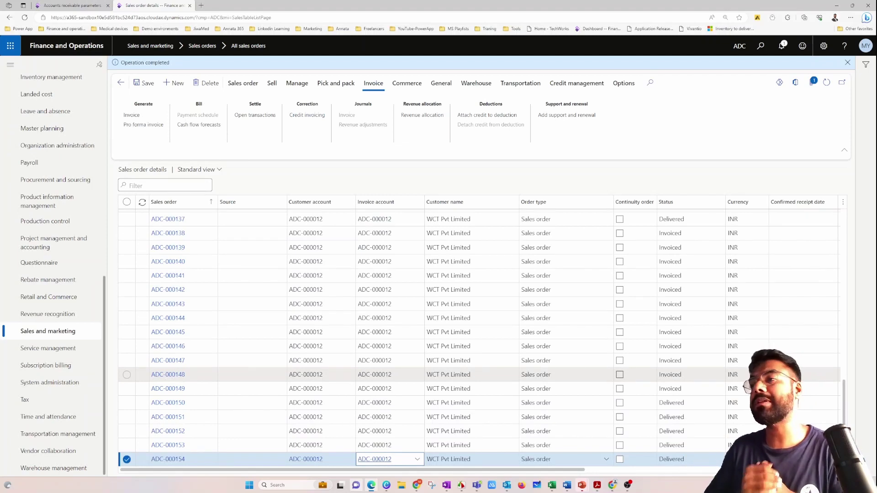
pyautogui.click(252, 417)
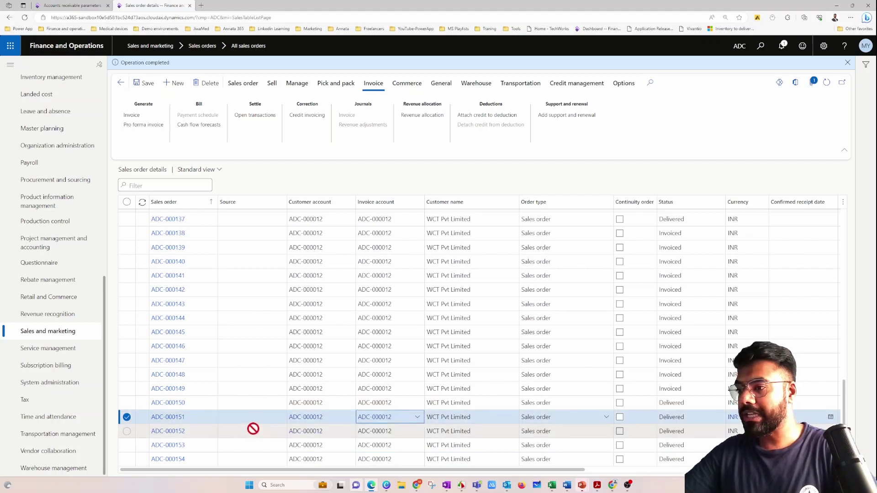
pyautogui.click(253, 430)
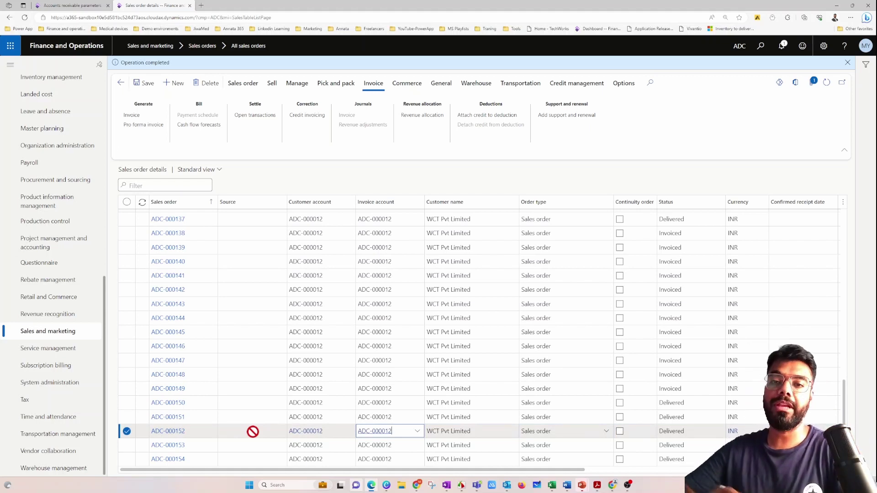
pyautogui.click(127, 418)
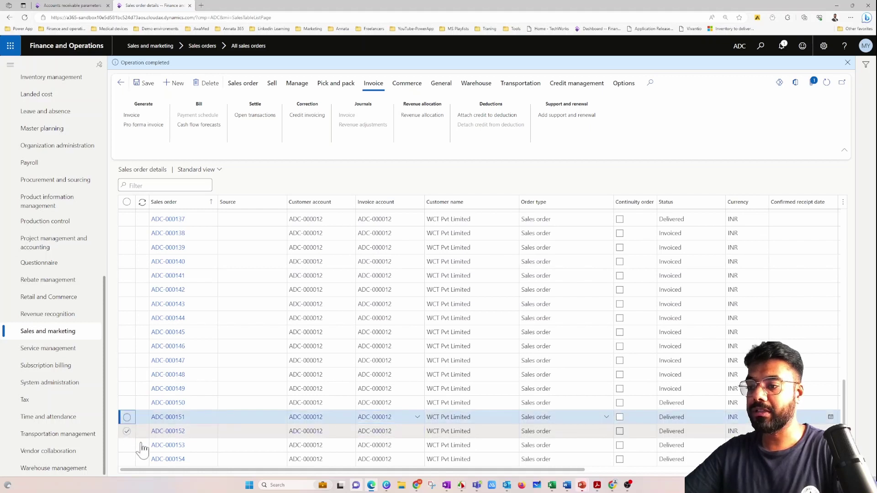
pyautogui.click(127, 431)
pyautogui.moveTo(256, 417); pyautogui.dragTo(674, 417)
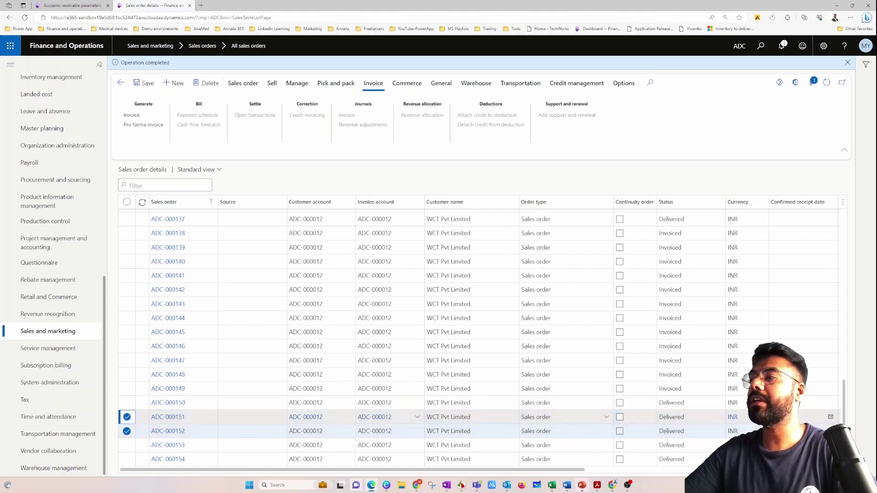
pyautogui.click(662, 417)
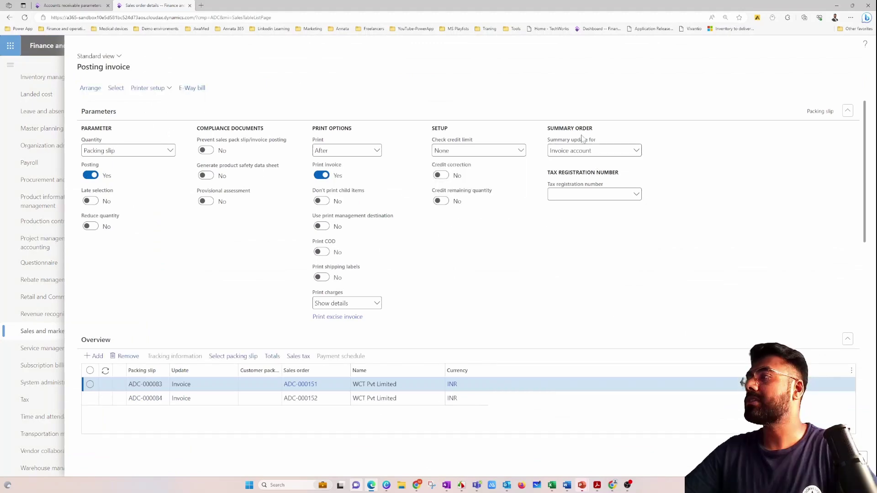
# Step: Compare the default summary update value in the Accounts receivable parameters with the invoice posting settings, and review the posting overview and lines
pyautogui.click(76, 5)
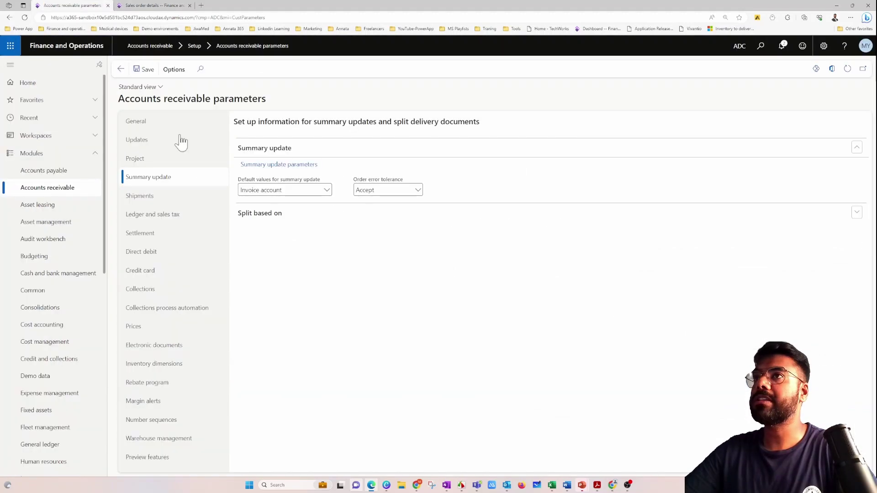
pyautogui.click(168, 9)
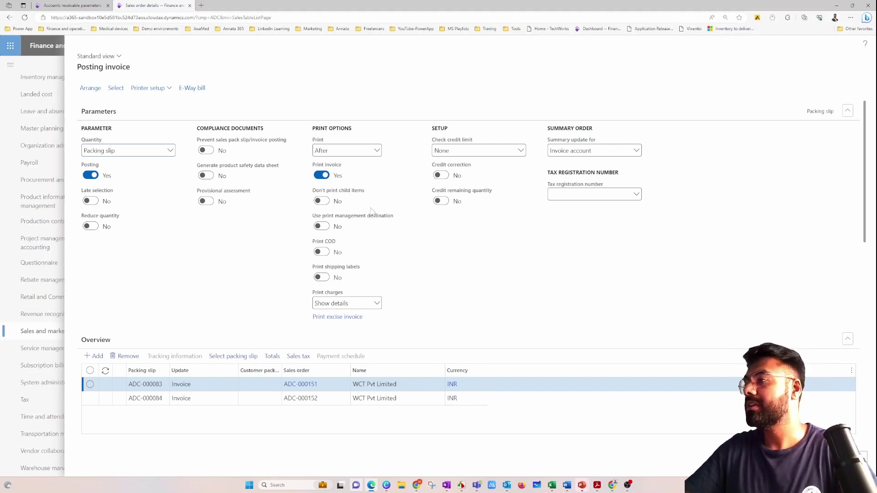
pyautogui.scroll(-7, 465, 274)
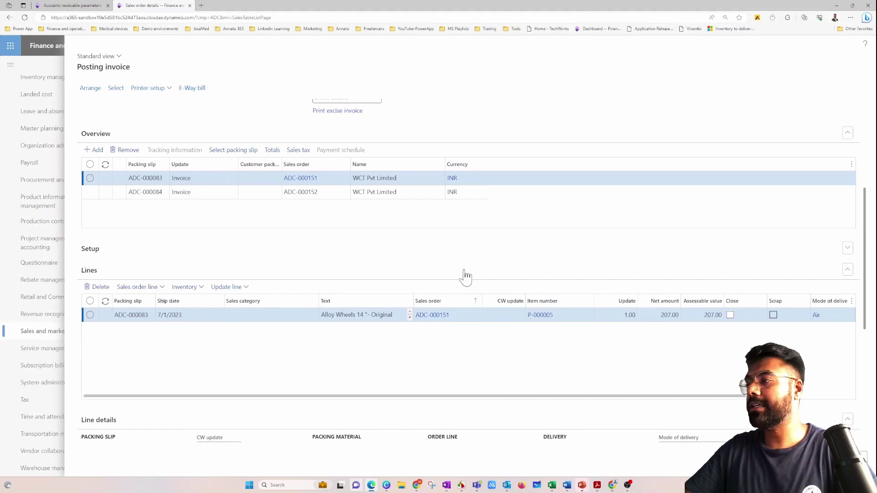
pyautogui.scroll(7, 465, 277)
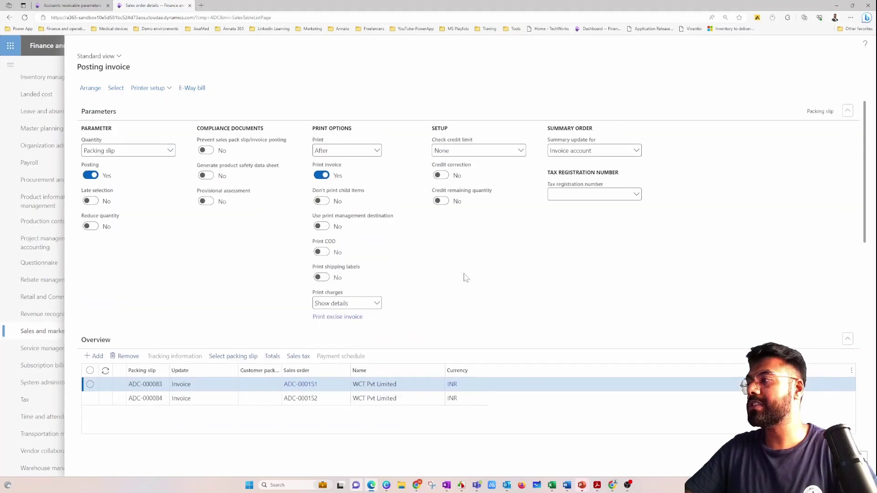
pyautogui.scroll(-2, 626, 313)
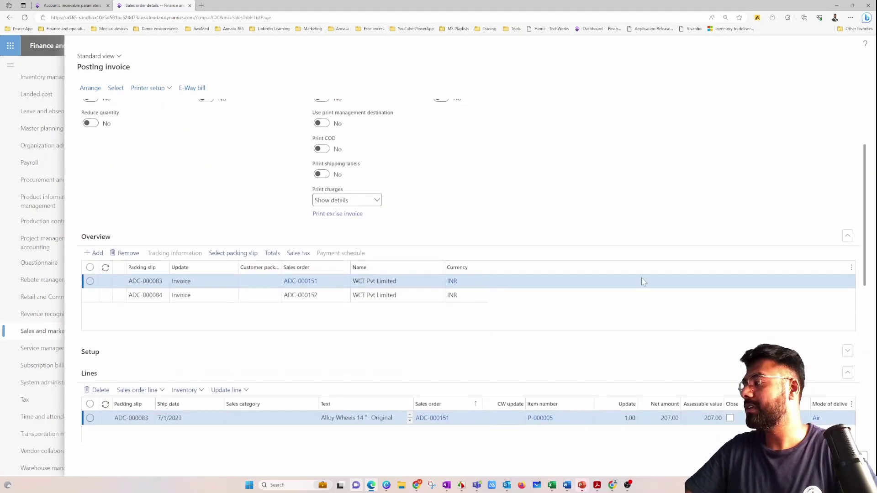
# Step: Post the summary invoice for both sales orders to screen, and check the order references on its lines before returning to the order list
pyautogui.click(690, 57)
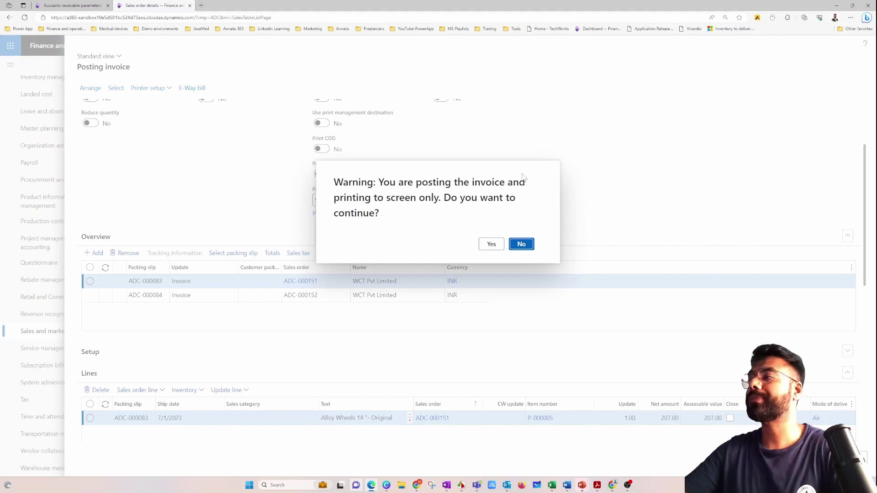
pyautogui.click(482, 245)
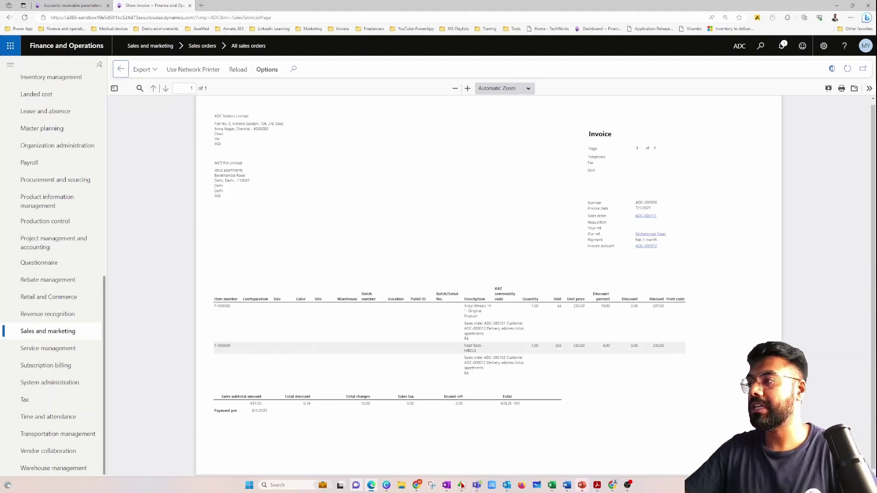
pyautogui.moveTo(477, 329)
pyautogui.mouseDown()
pyautogui.moveTo(494, 323)
pyautogui.moveTo(482, 323)
pyautogui.mouseUp()
pyautogui.moveTo(509, 357); pyautogui.dragTo(484, 357)
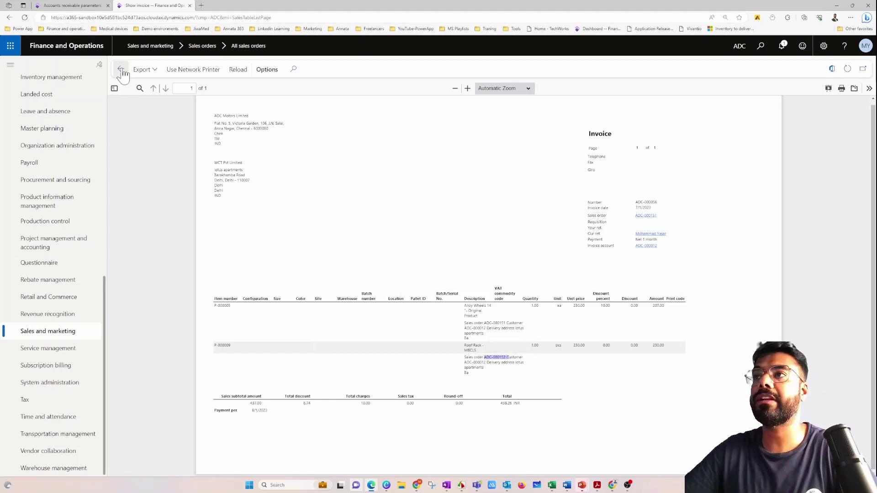
pyautogui.press('Escape')
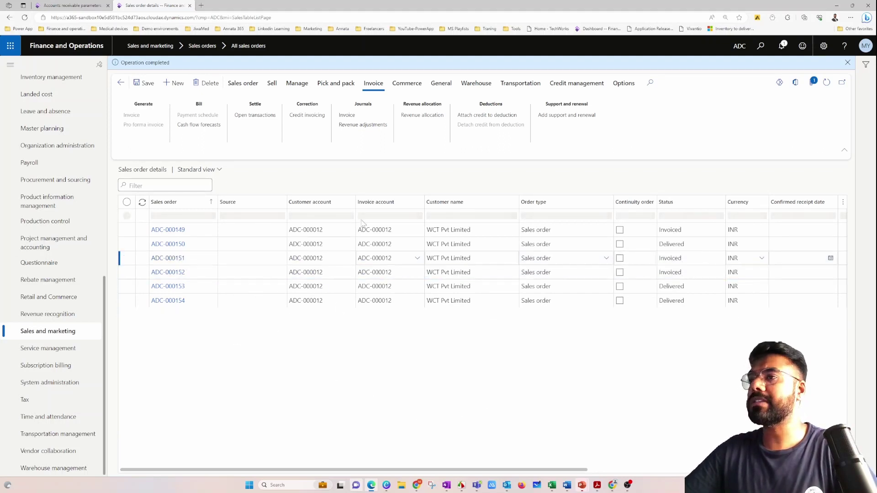
# Step: Browse the available summary update options for quotations in the Accounts receivable parameters and try to add Delivery terms to the selected ones
pyautogui.click(68, 6)
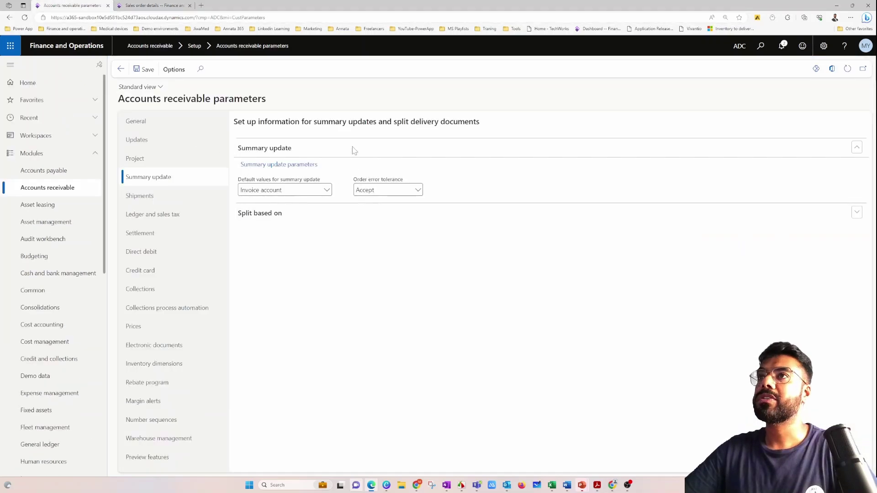
pyautogui.click(288, 169)
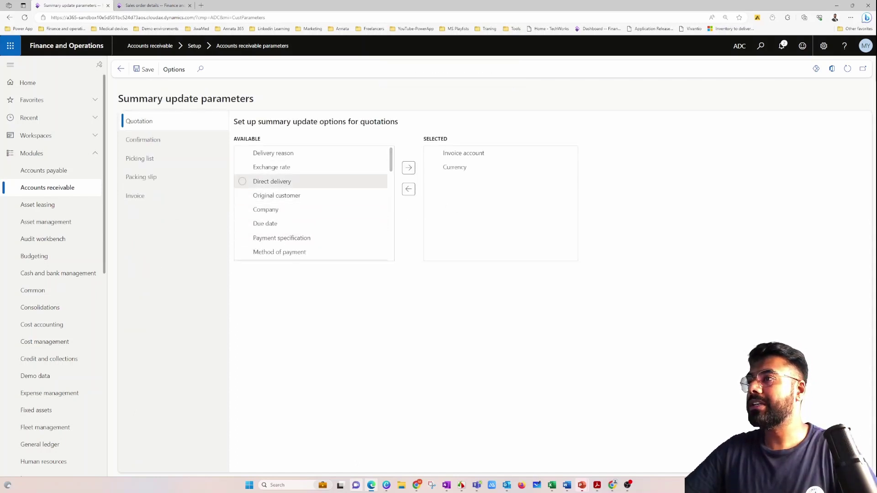
pyautogui.scroll(-6, 311, 224)
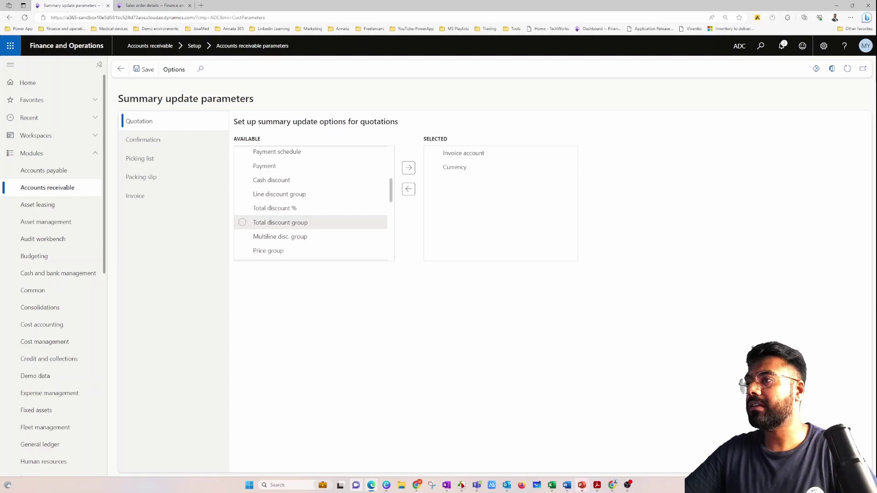
pyautogui.scroll(-3, 310, 221)
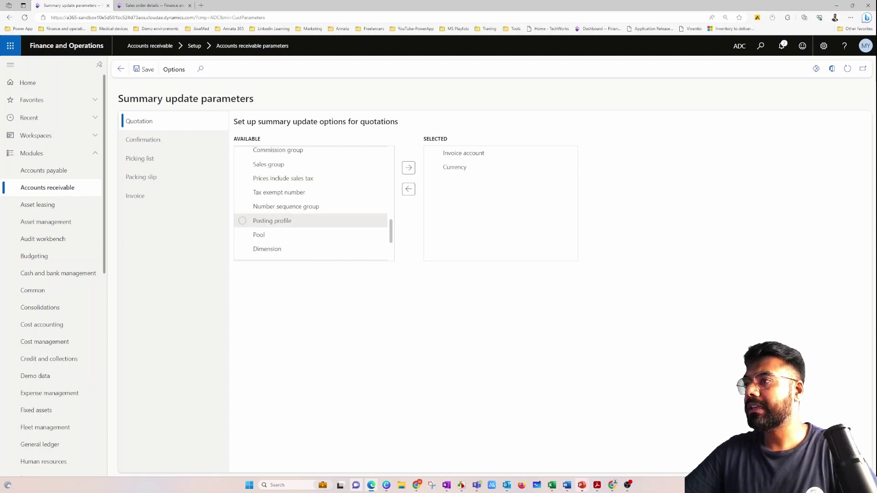
pyautogui.scroll(-5, 310, 224)
pyautogui.scroll(9, 310, 226)
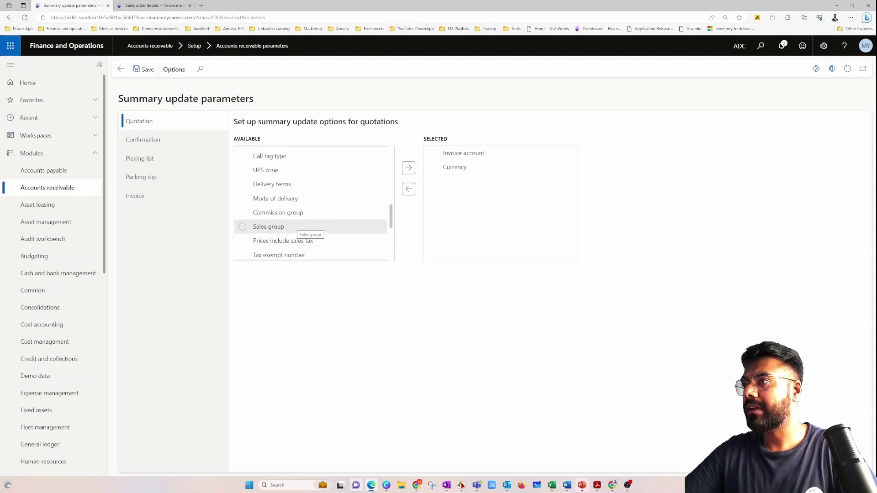
pyautogui.click(310, 184)
pyautogui.click(409, 168)
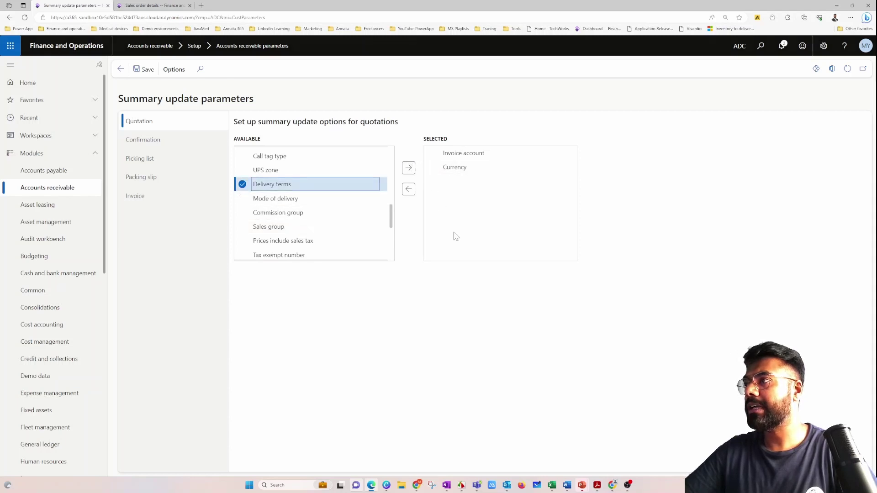
# Step: Browse the available summary update options for invoices and add Delivery terms to the selected ones
pyautogui.click(147, 195)
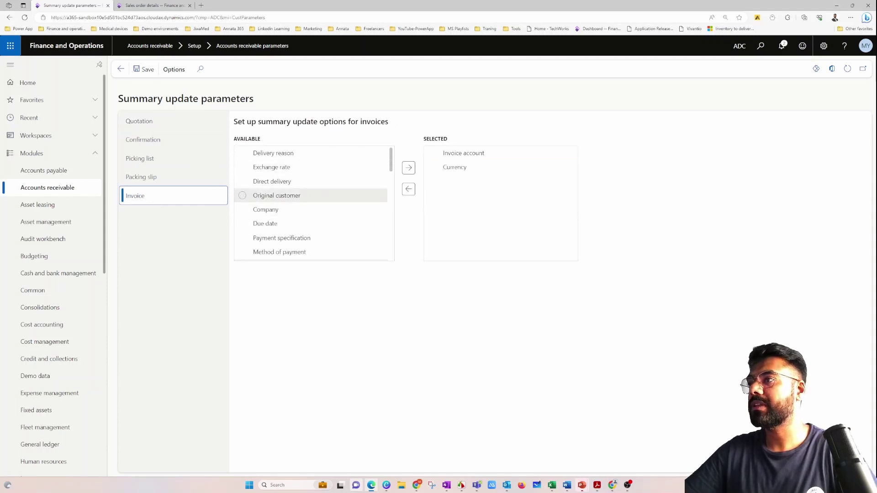
pyautogui.scroll(-3, 311, 208)
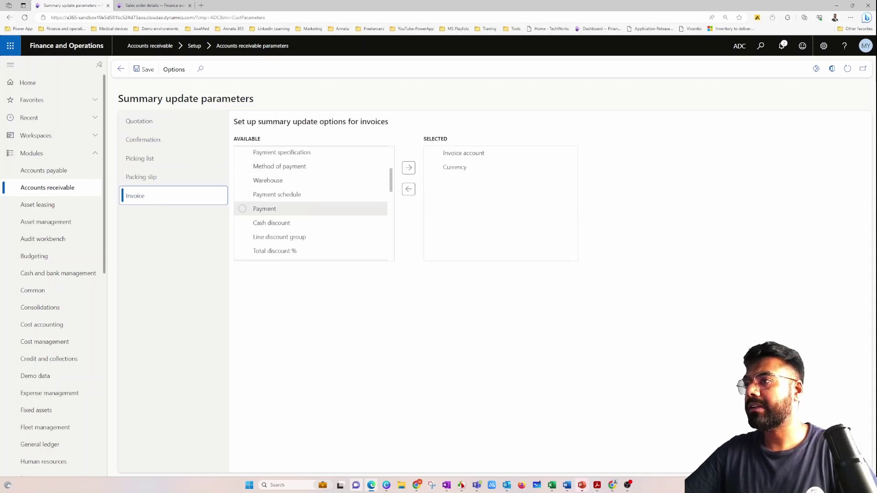
pyautogui.scroll(-3, 310, 209)
pyautogui.scroll(-6, 311, 209)
pyautogui.scroll(-5, 311, 209)
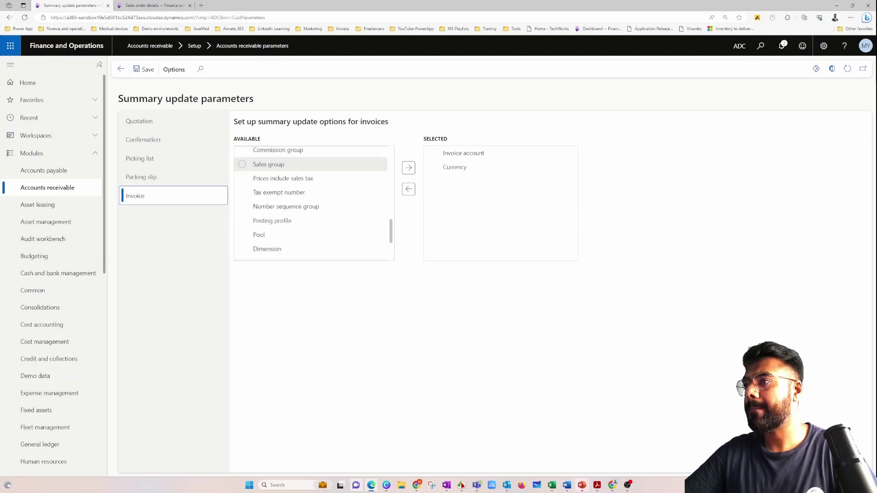
pyautogui.scroll(5, 311, 211)
pyautogui.scroll(5, 311, 213)
pyautogui.scroll(-2, 310, 170)
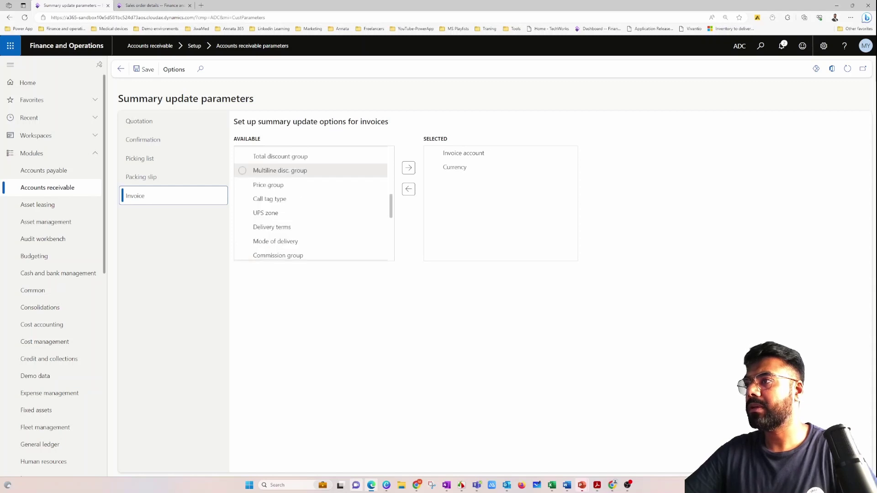
pyautogui.click(311, 227)
pyautogui.click(409, 168)
# Step: Check the selected summary update options for quotations, save the ones for invoices, and return to the Accounts receivable parameters
pyautogui.click(175, 121)
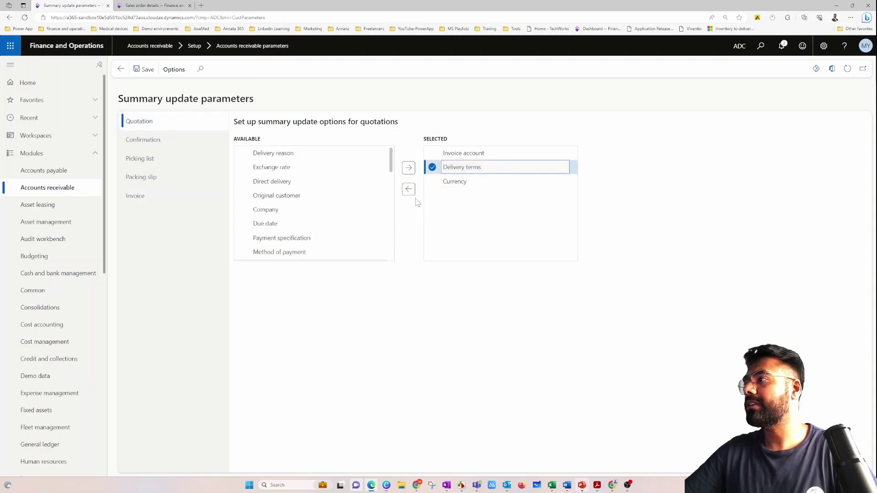
pyautogui.click(152, 198)
pyautogui.click(470, 212)
pyautogui.click(136, 76)
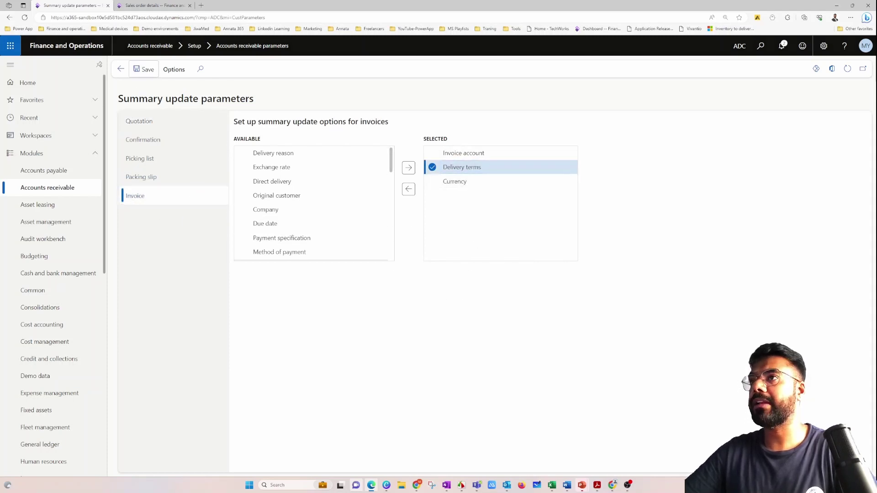
pyautogui.click(121, 69)
# Step: In the sales order list, select the last two Delivered WCT Pvt Limited orders, compare their delivery terms, and post their invoices to screen
pyautogui.hotkey('ctrl', 'Tab')
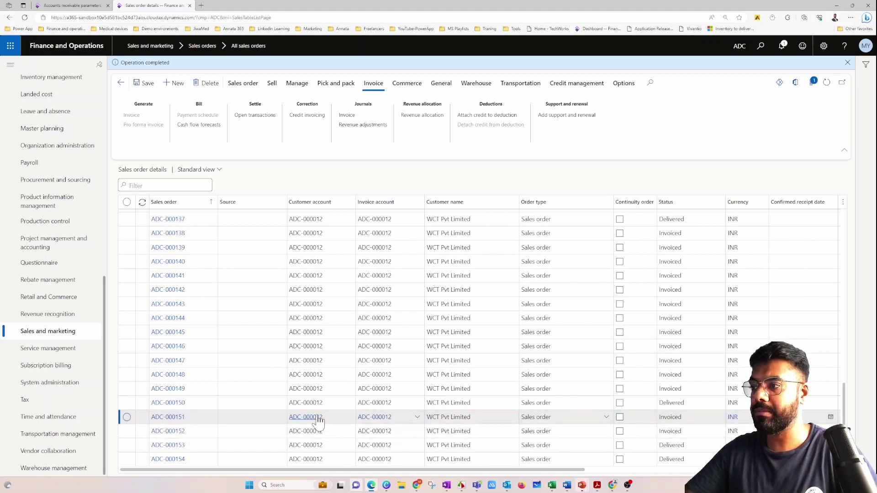
pyautogui.click(127, 445)
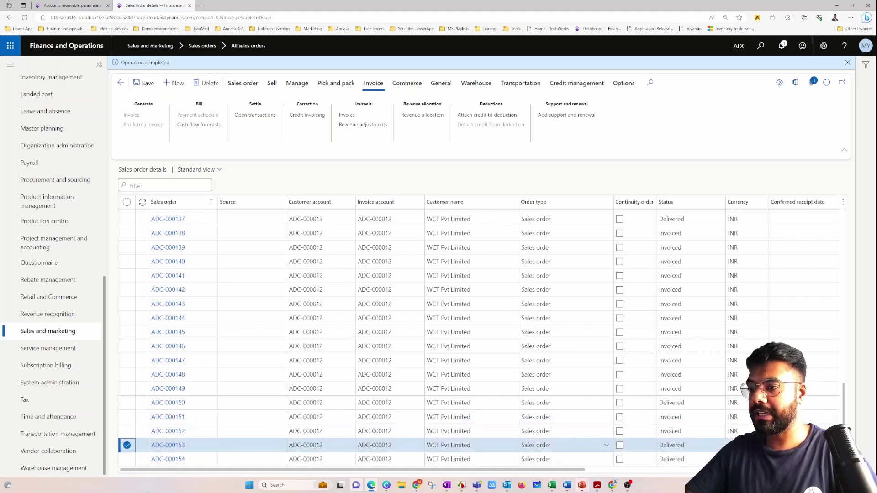
pyautogui.click(127, 459)
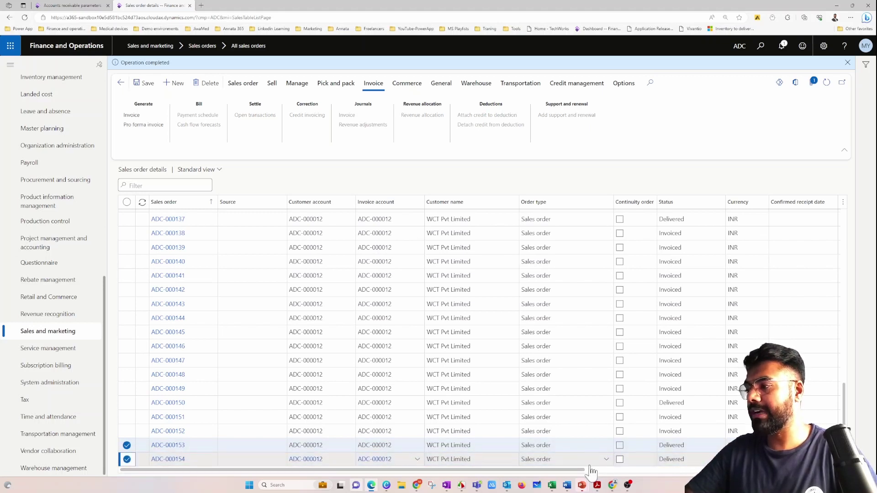
pyautogui.moveTo(595, 474); pyautogui.dragTo(761, 472)
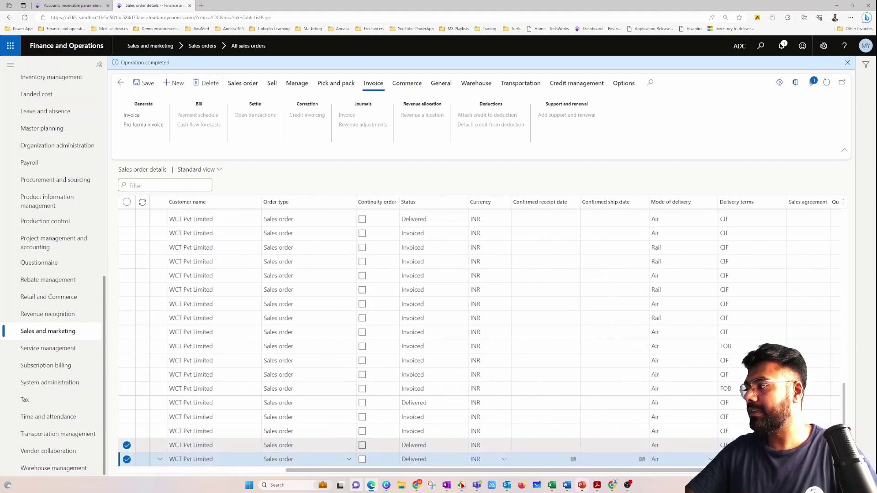
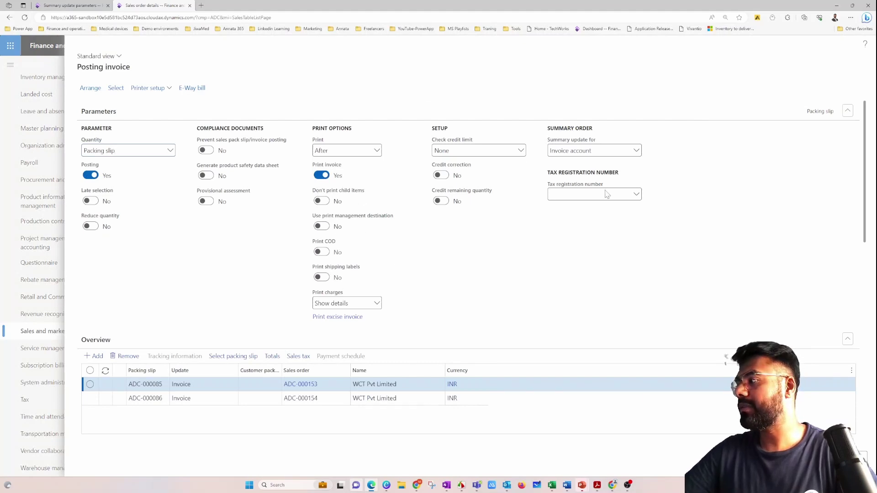
pyautogui.press('Return')
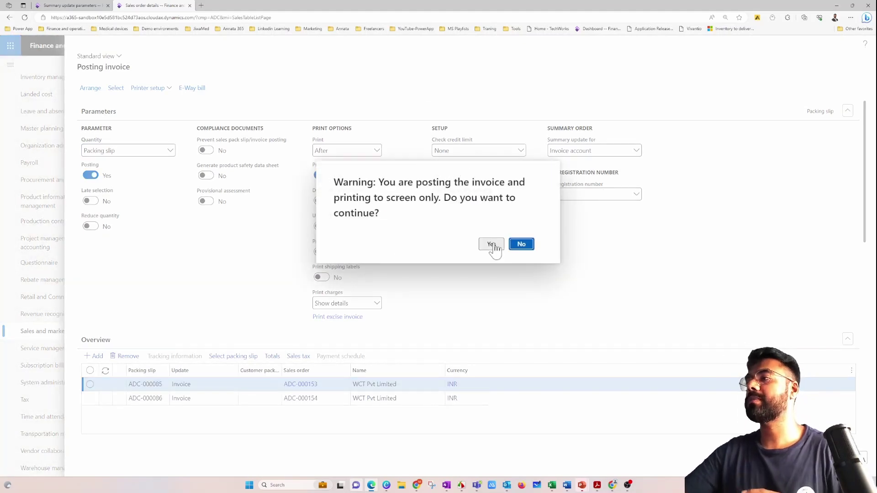
pyautogui.click(491, 245)
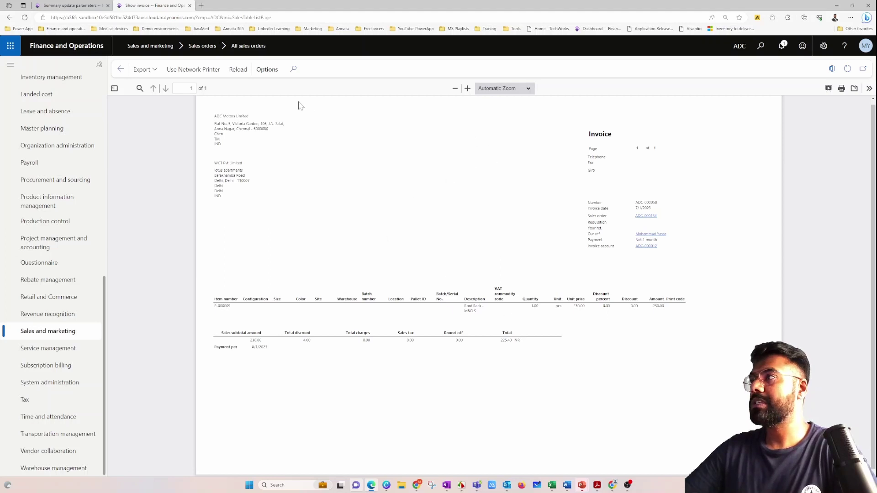
# Step: Check the sales order references on the printed invoices and view the invoice journal of the last order in the list
pyautogui.click(468, 89)
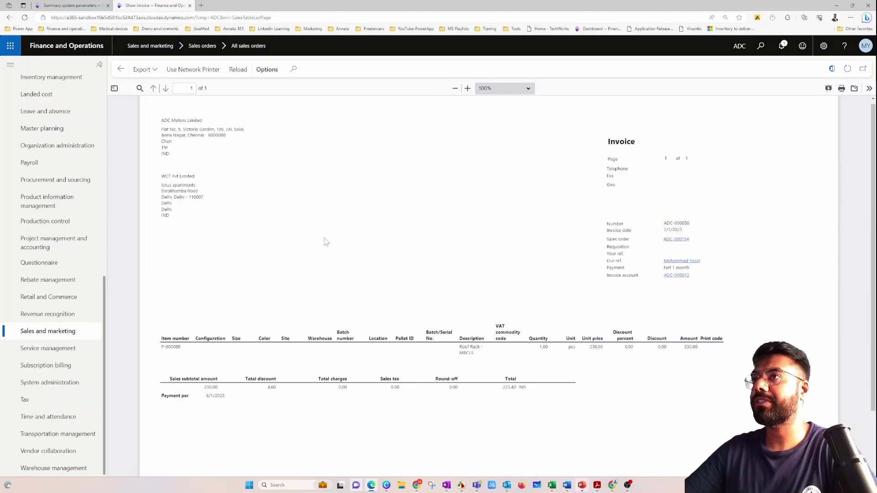
pyautogui.hotkey('ctrl', '0')
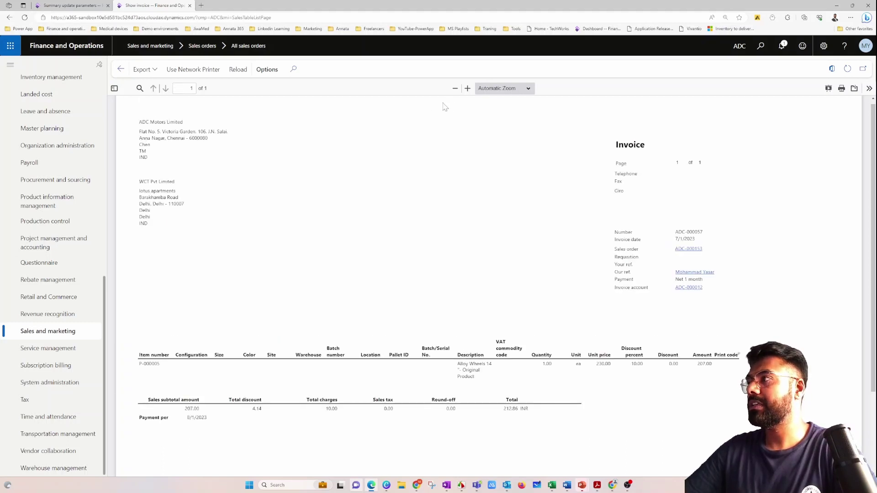
pyautogui.click(466, 88)
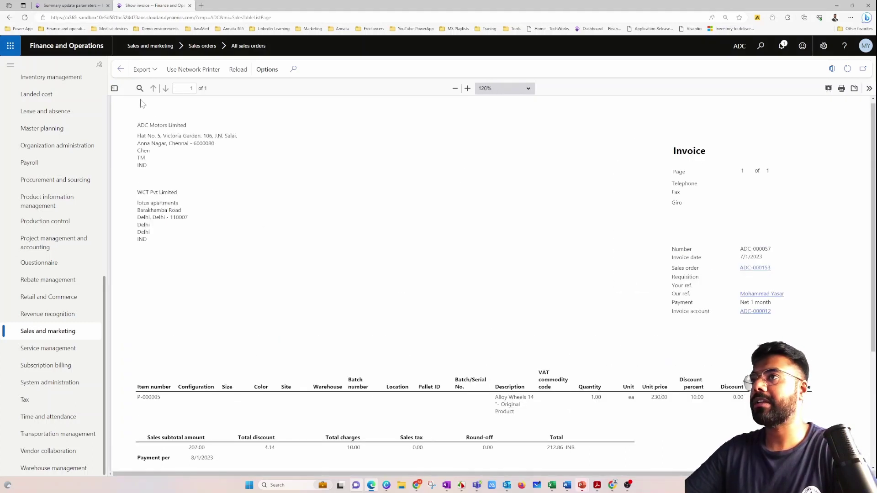
pyautogui.click(123, 71)
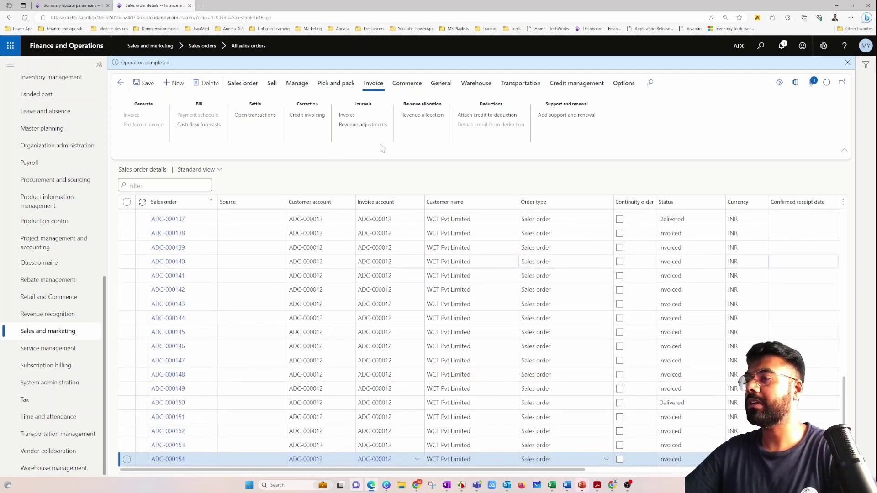
pyautogui.click(350, 116)
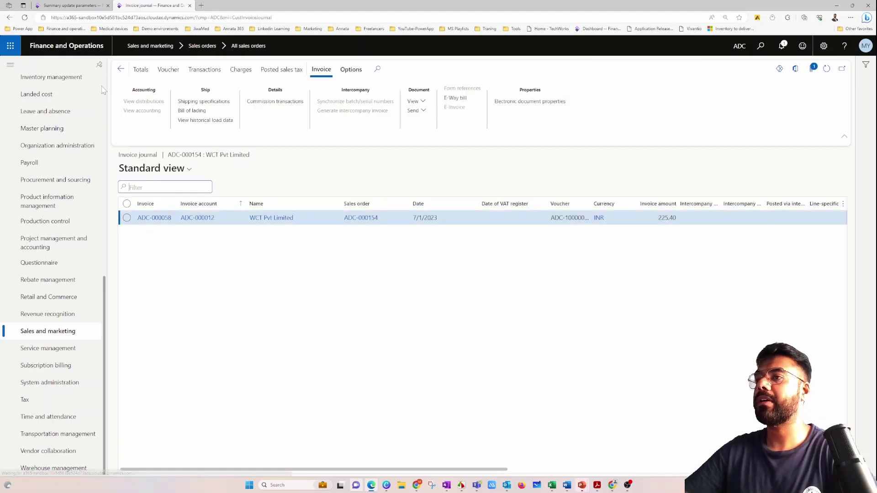
pyautogui.click(119, 70)
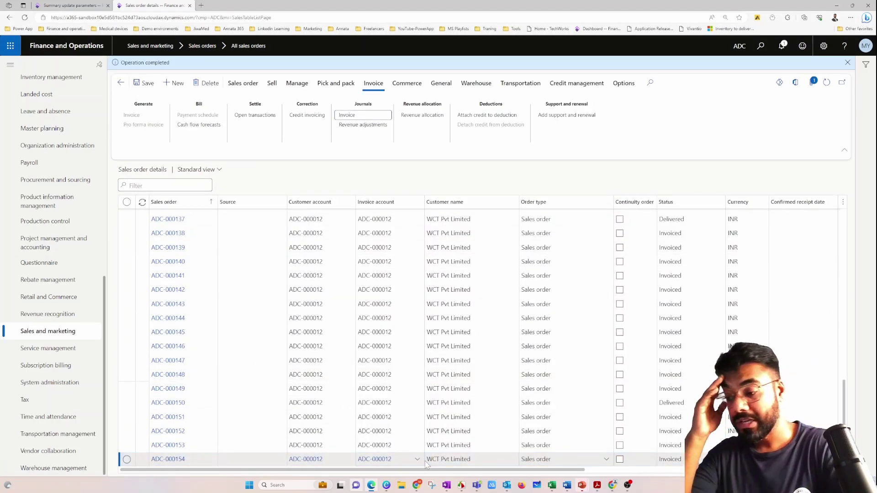
# Step: In the Accounts receivable split settings, try turning off Site for picking list and packing slip, and set Delivery information to Yes for packing slip
pyautogui.click(68, 6)
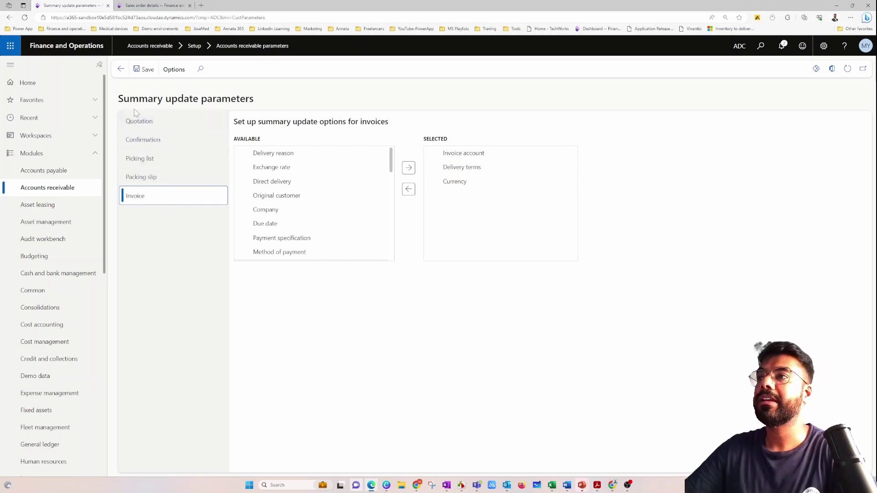
pyautogui.click(121, 69)
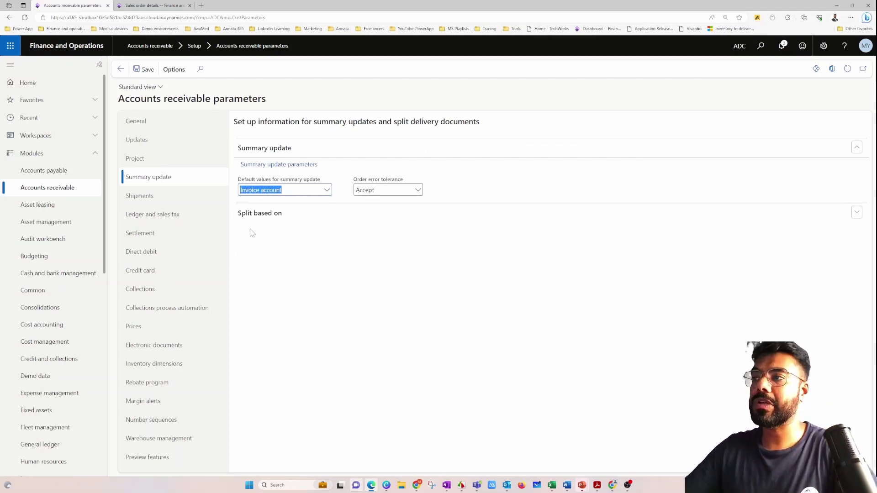
pyautogui.click(857, 213)
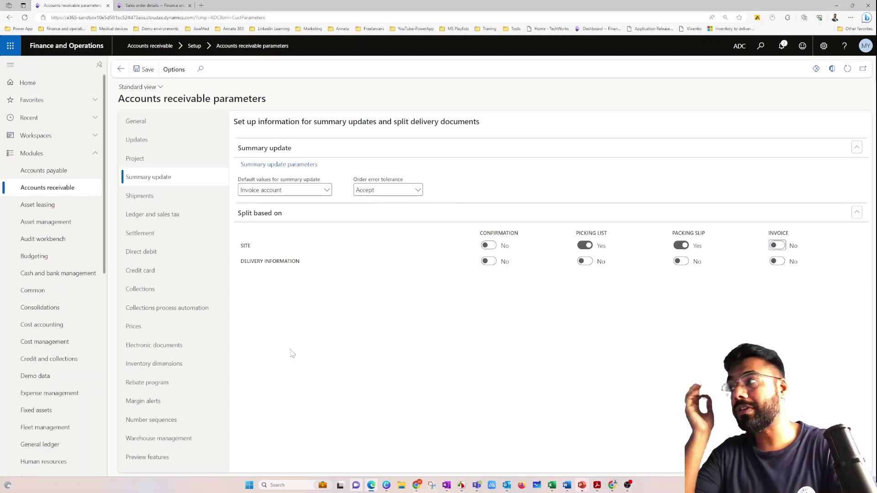
pyautogui.click(583, 247)
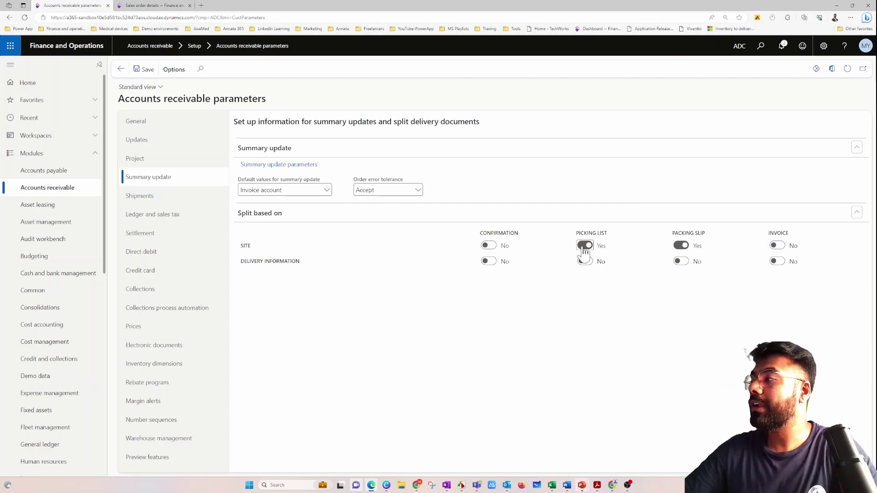
pyautogui.click(682, 246)
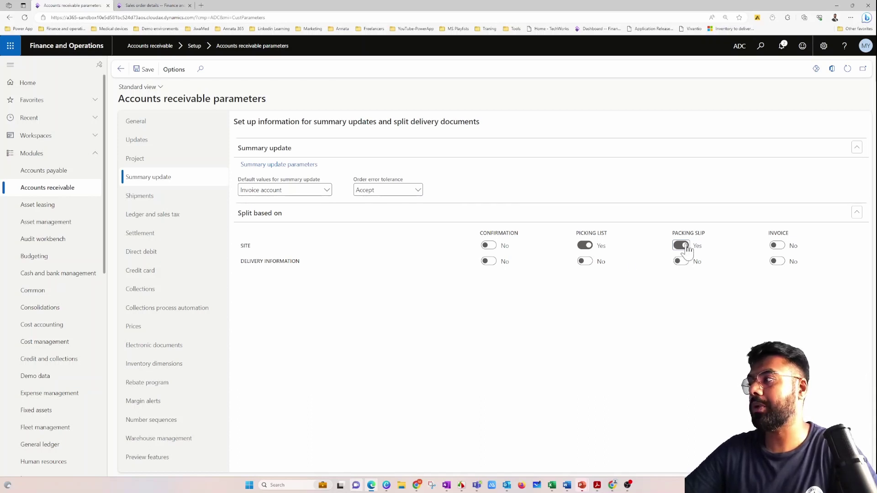
pyautogui.click(587, 247)
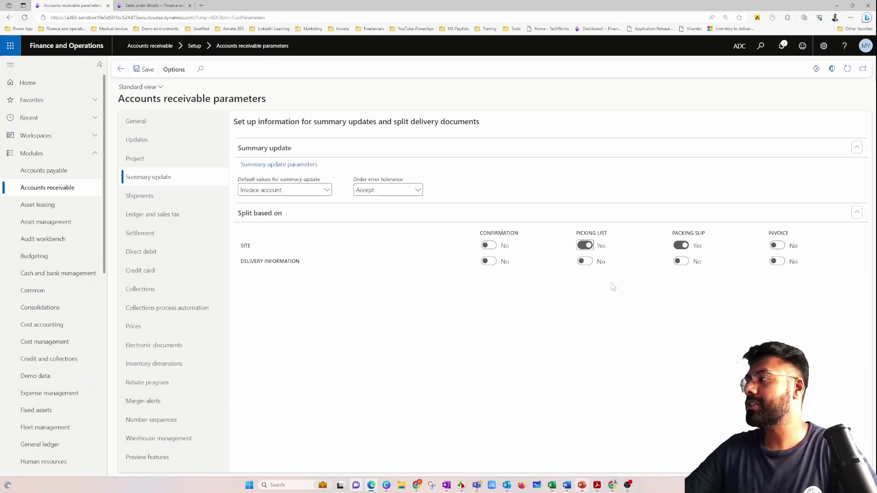
pyautogui.click(681, 262)
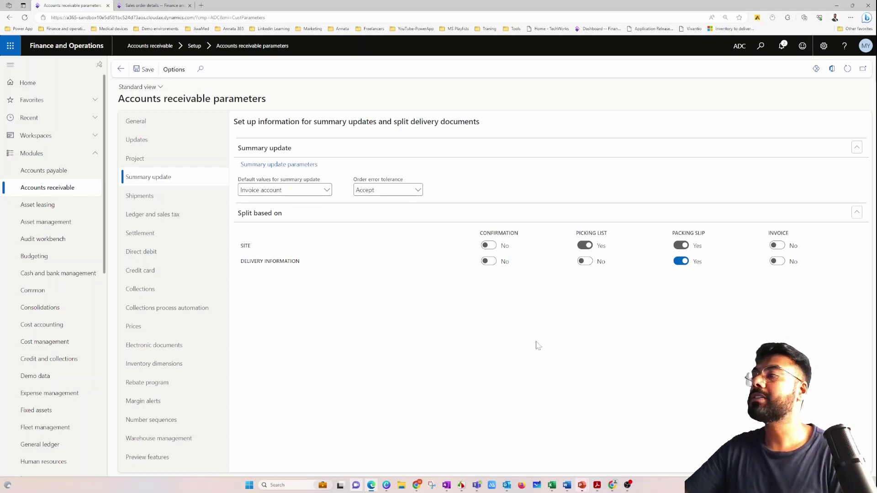
pyautogui.click(121, 69)
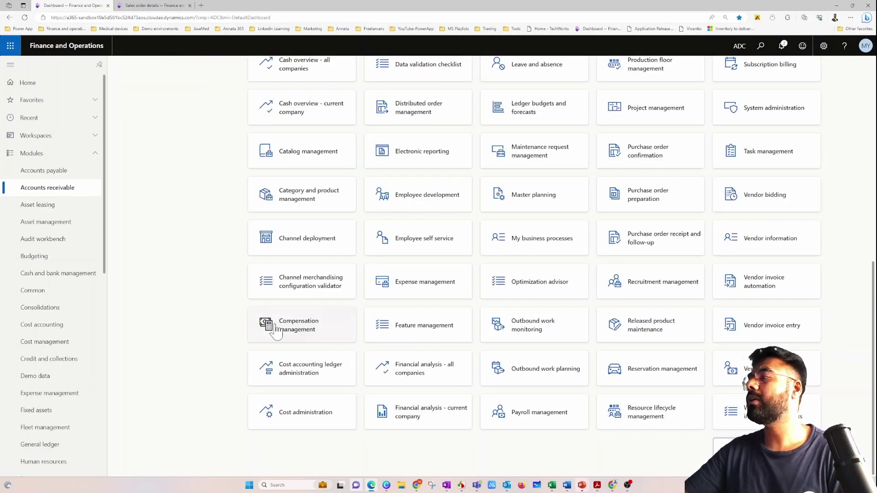
# Step: Create a new sales order for customer WCT Pvt Limited, keeping mode of delivery Air and delivery terms CIF
pyautogui.click(158, 6)
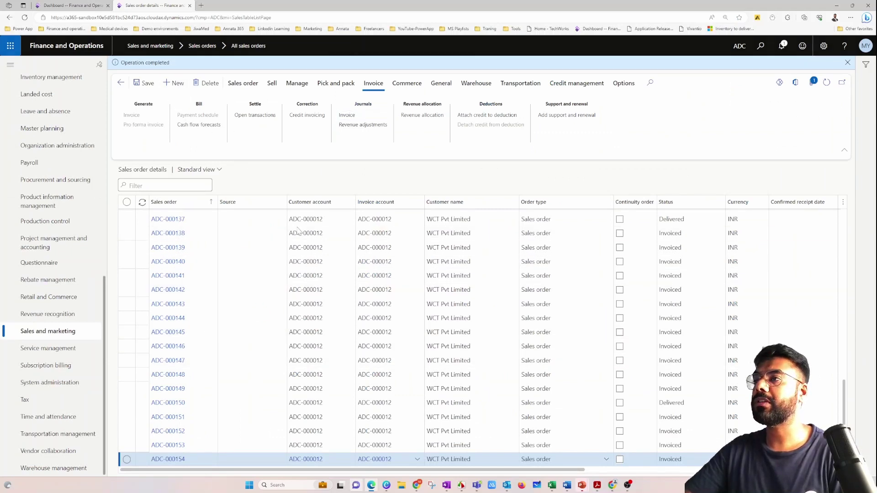
pyautogui.hotkey('alt', 'n')
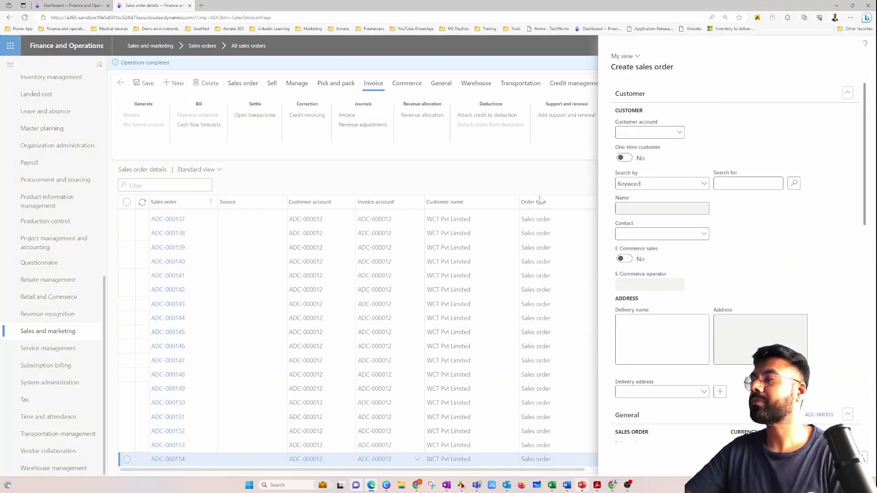
pyautogui.click(678, 133)
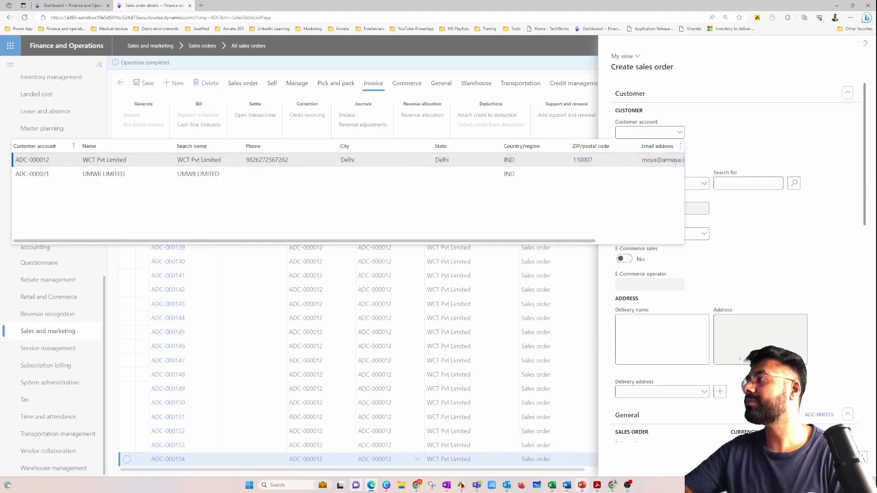
pyautogui.press('Return')
pyautogui.scroll(-10, 729, 344)
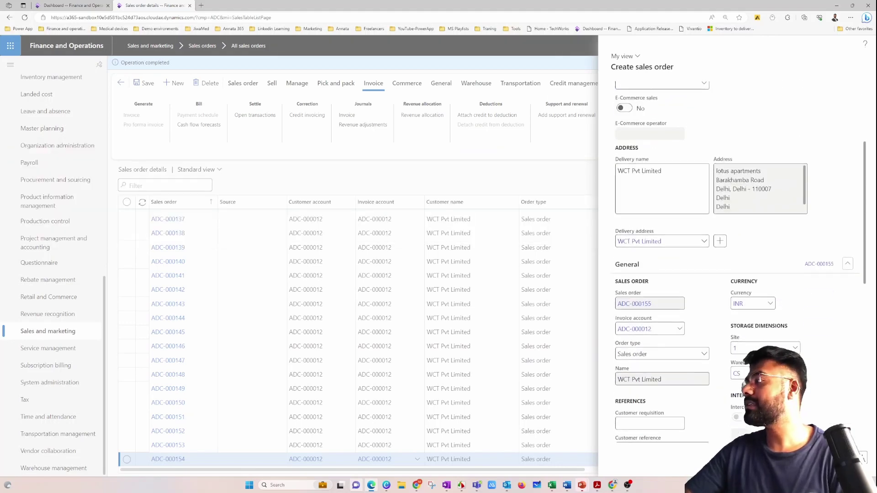
pyautogui.scroll(-2, 729, 344)
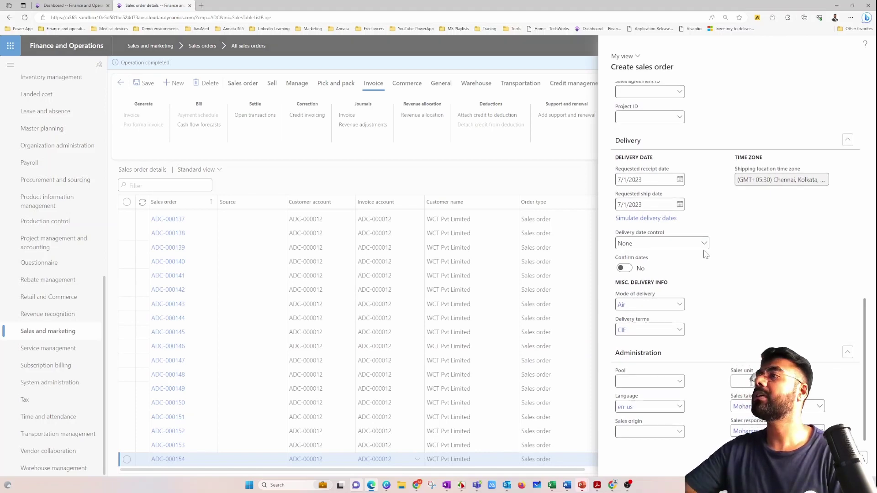
pyautogui.press('Return')
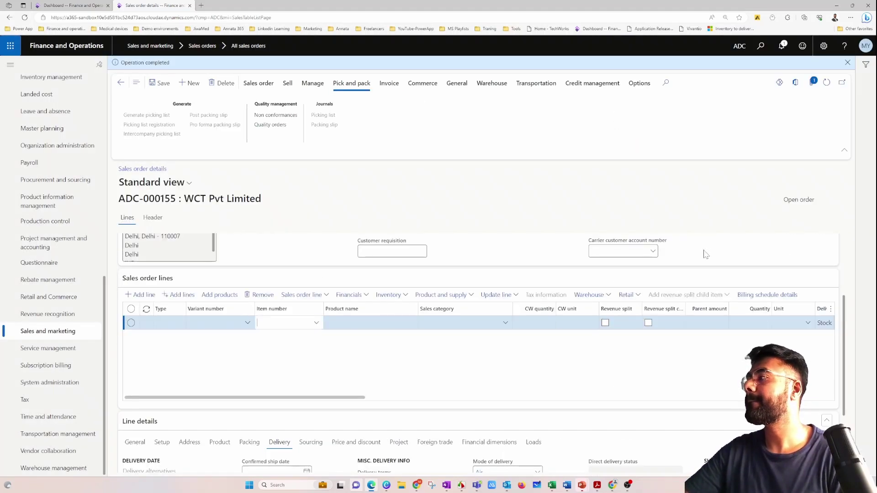
# Step: Choose item P-000005, the 14-inch alloy wheels, for the first line of the new sales order
pyautogui.click(319, 323)
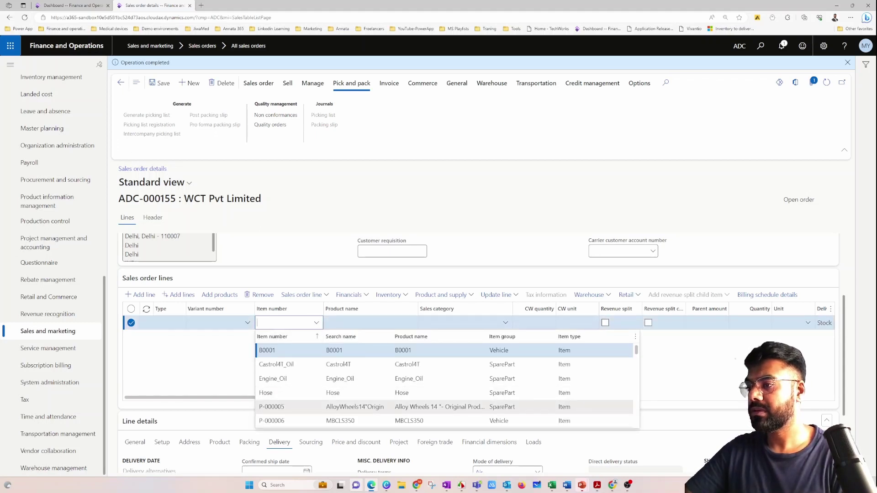
pyautogui.click(554, 407)
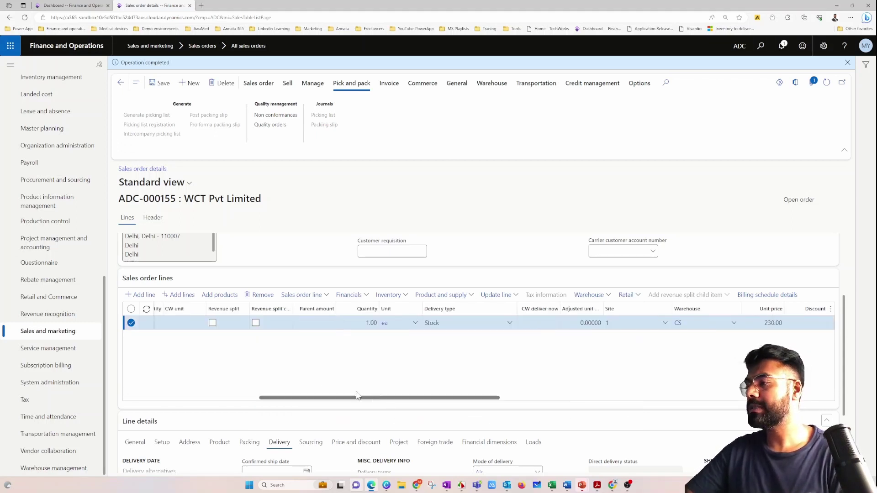
# Step: Remove the alloy wheels line P-000005 from the WCT Pvt Limited sales order, along with the extra blank line
pyautogui.click(138, 294)
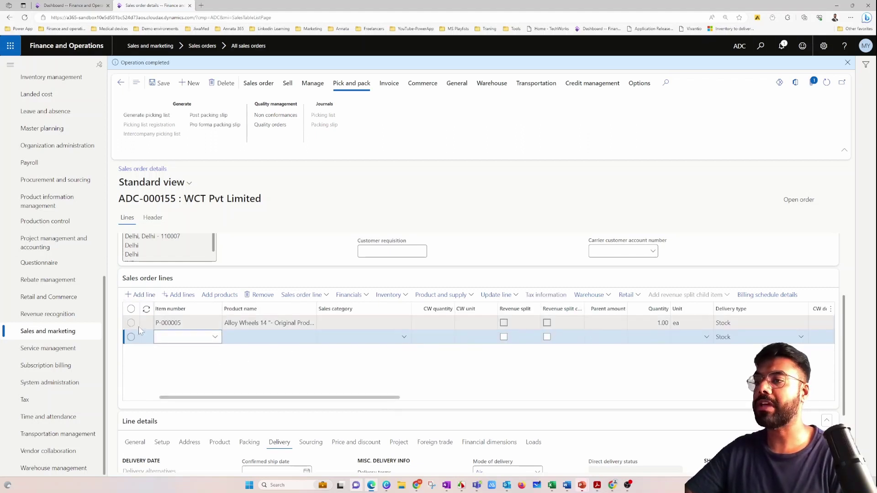
pyautogui.click(244, 321)
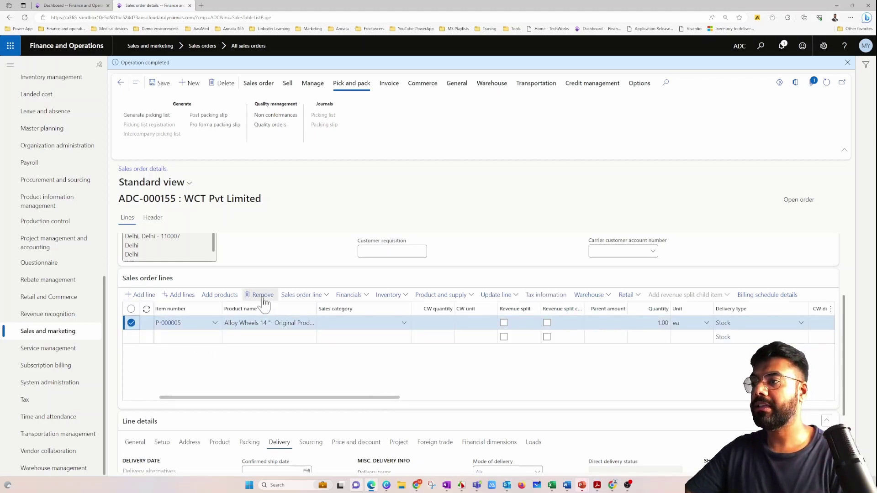
pyautogui.hotkey('alt', 'Delete')
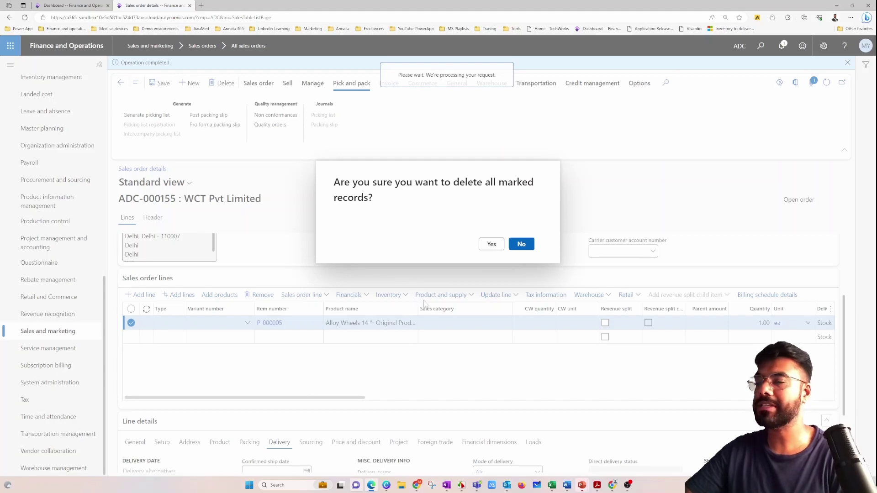
pyautogui.click(490, 245)
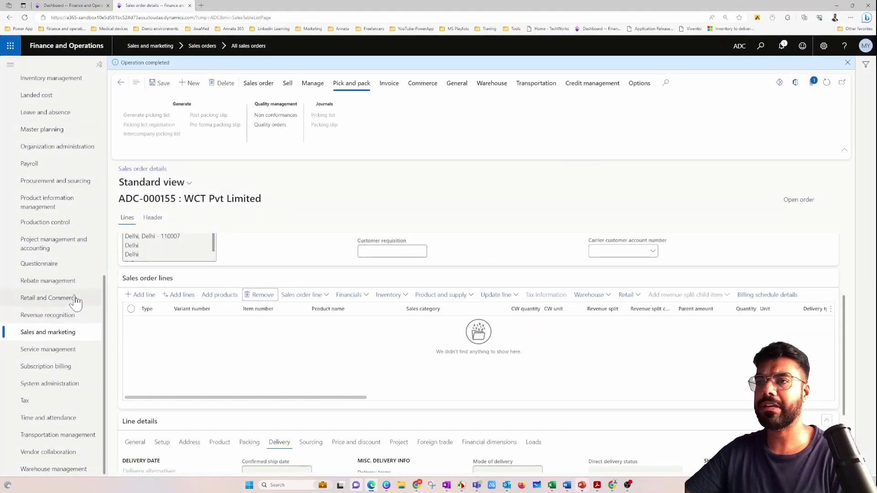
# Step: Open the customer record of UMWB LIMITED from all customers in Accounts receivable
pyautogui.scroll(5, 71, 318)
pyautogui.scroll(2, 70, 318)
pyautogui.click(50, 187)
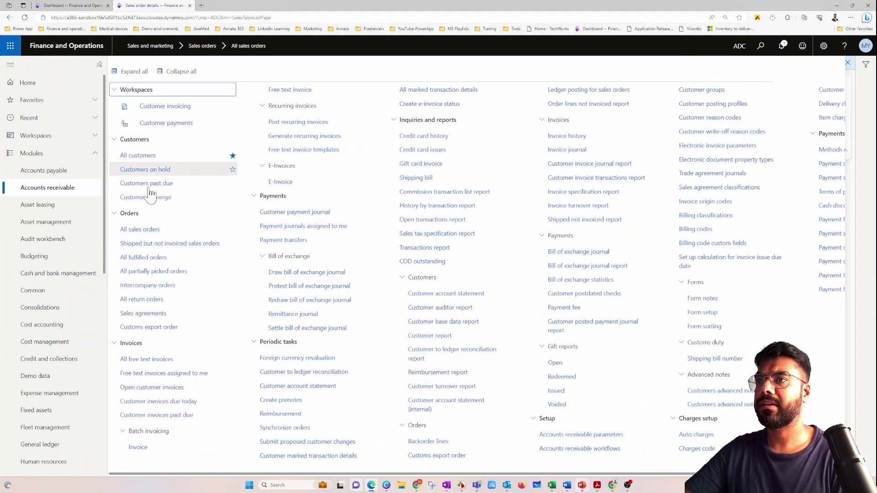
pyautogui.click(131, 156)
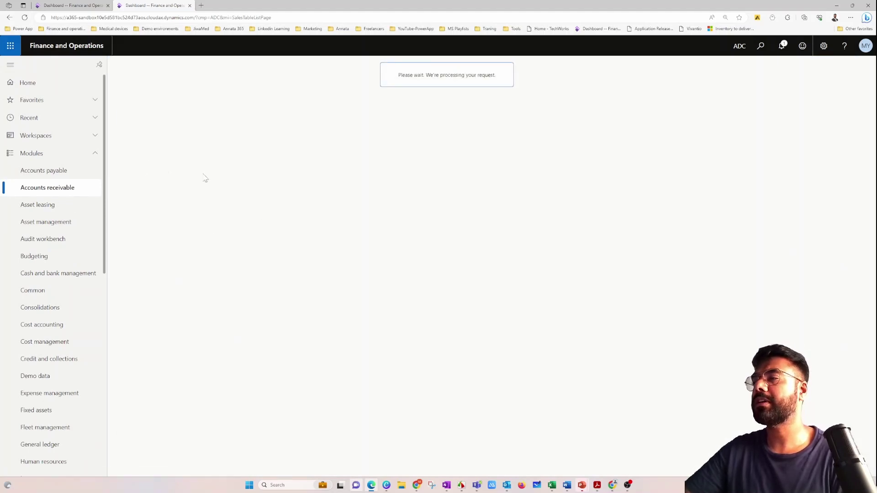
pyautogui.doubleClick(160, 232)
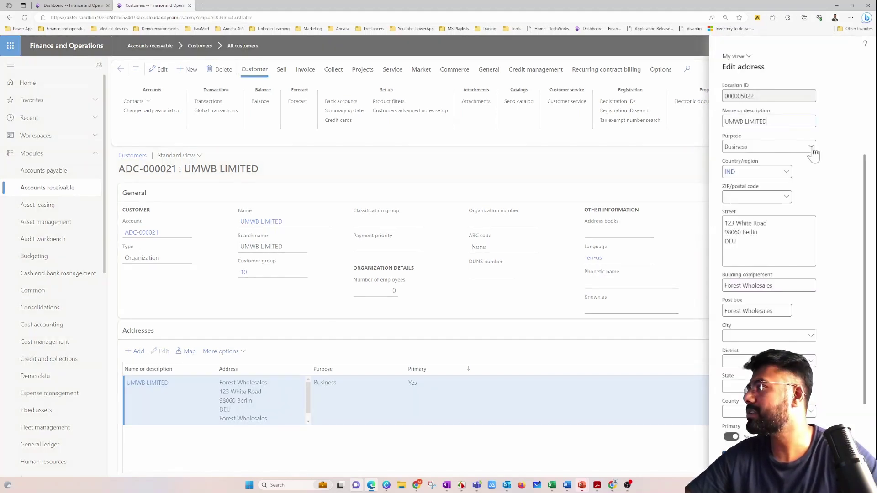
# Step: Edit the existing UMWB LIMITED address so that its purpose is Delivery only
pyautogui.click(811, 147)
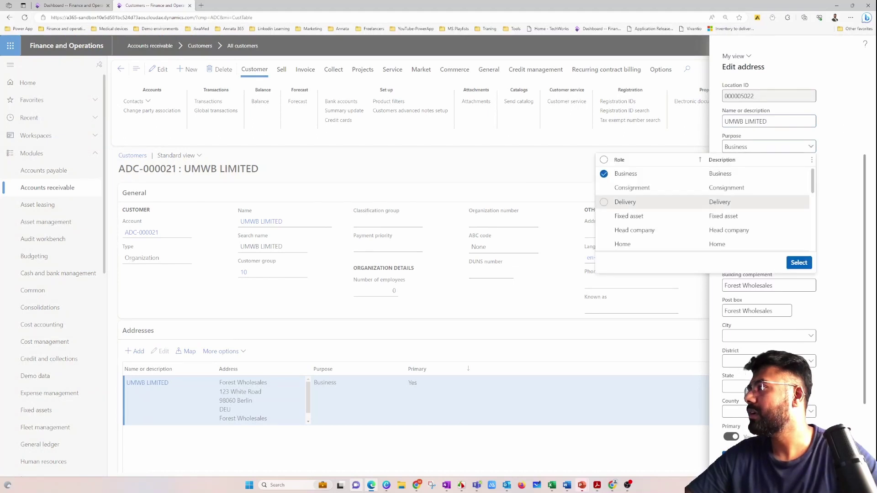
pyautogui.click(624, 201)
pyautogui.click(798, 263)
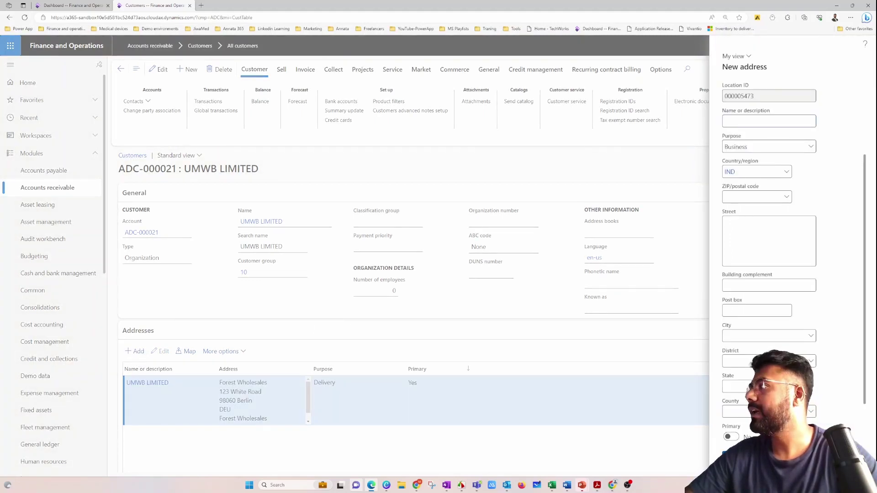
# Step: Name the customer's additional new address Warehouse 002 and set its purpose to Delivery
pyautogui.click(769, 121)
pyautogui.write('wARE')
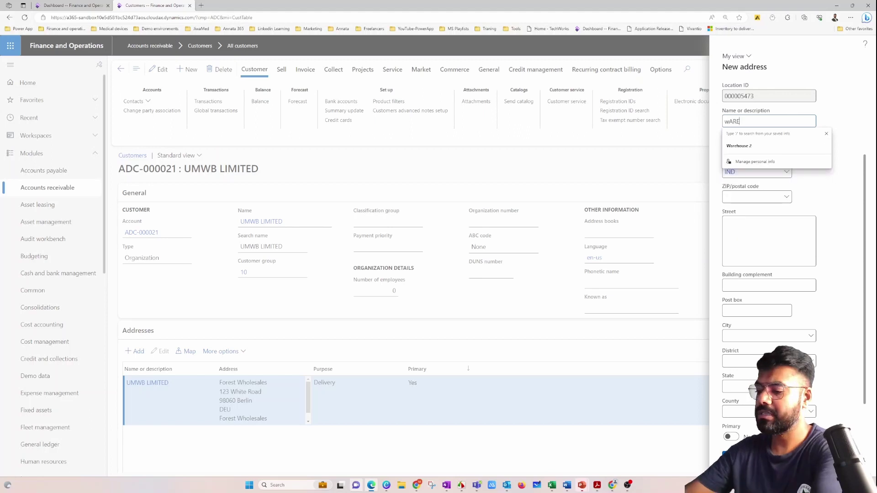
pyautogui.press('BackSpace')
pyautogui.press('BackSpace')
pyautogui.press('BackSpace')
pyautogui.press('BackSpace')
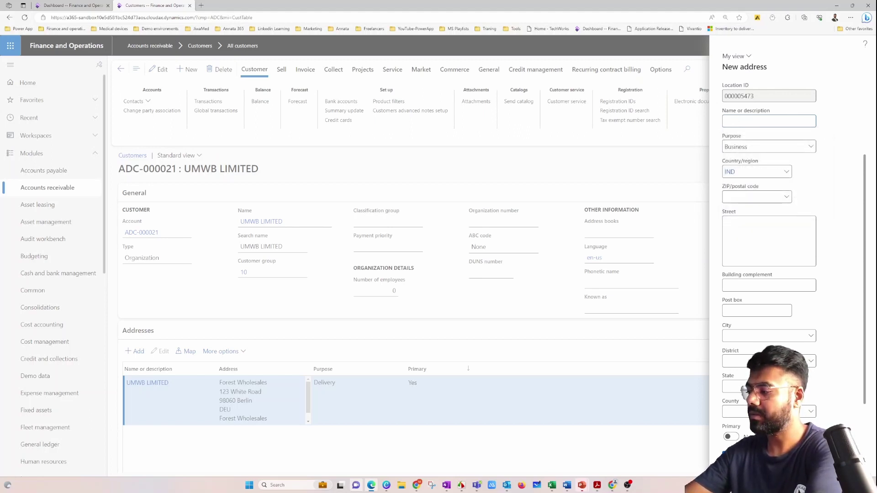
pyautogui.write('Warehous')
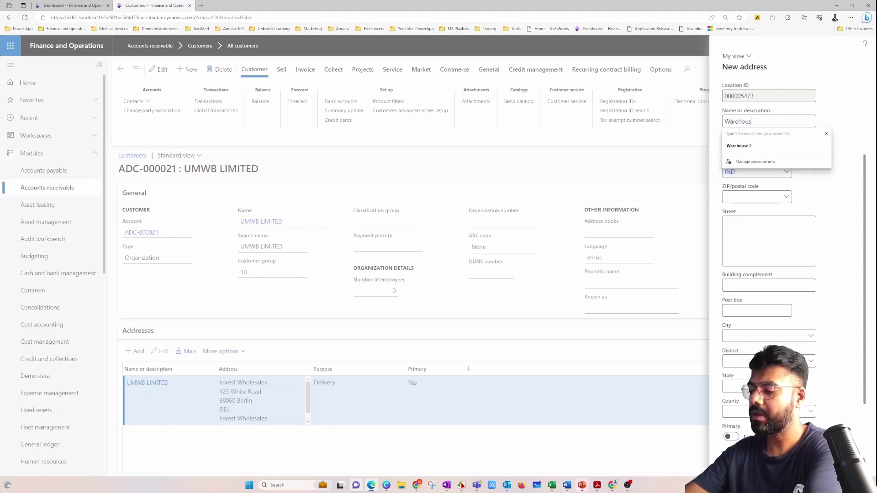
pyautogui.write('e 002')
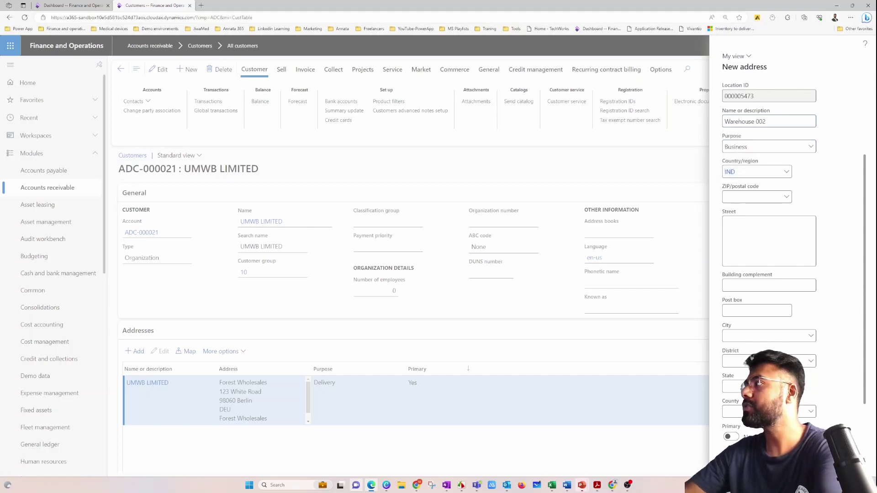
pyautogui.click(811, 147)
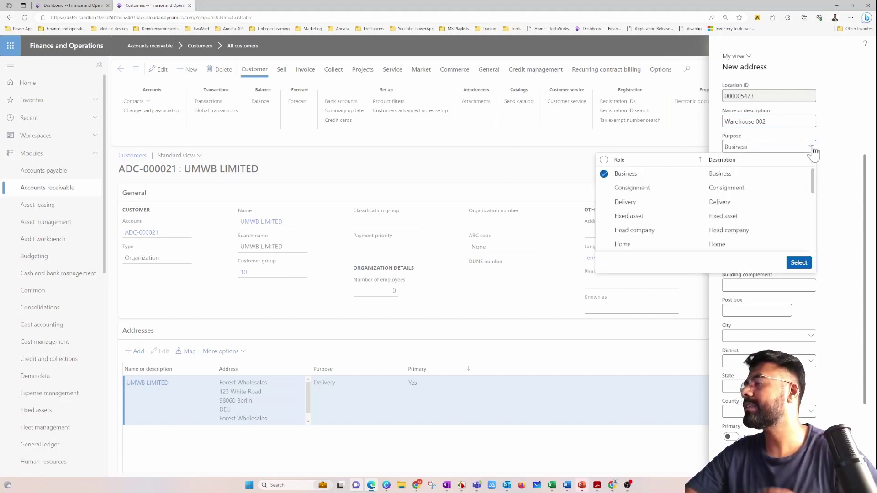
pyautogui.click(646, 202)
pyautogui.click(799, 262)
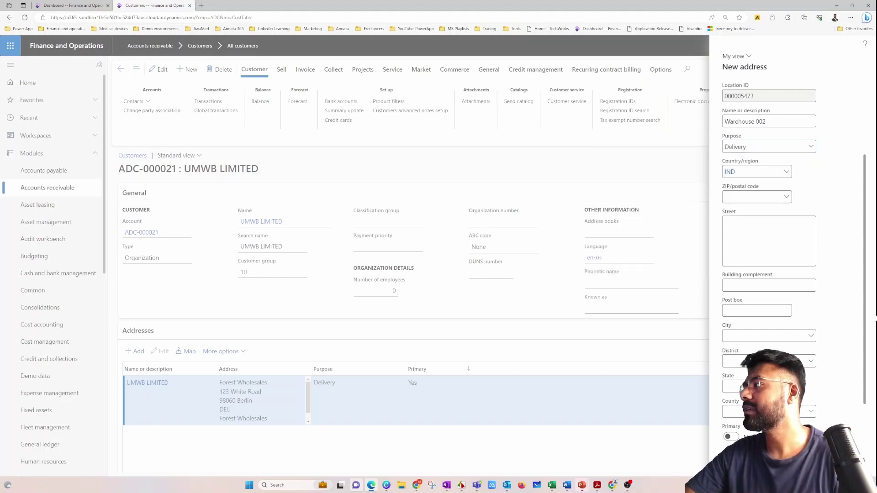
# Step: Fill in the Warehouse 002 address by choosing the first Mumbai ZIP/postal code entry, and save it
pyautogui.click(786, 200)
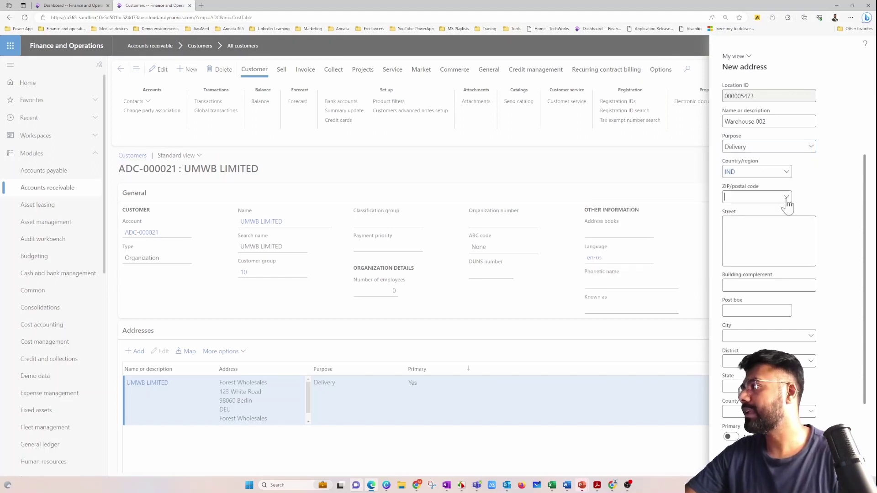
pyautogui.click(786, 199)
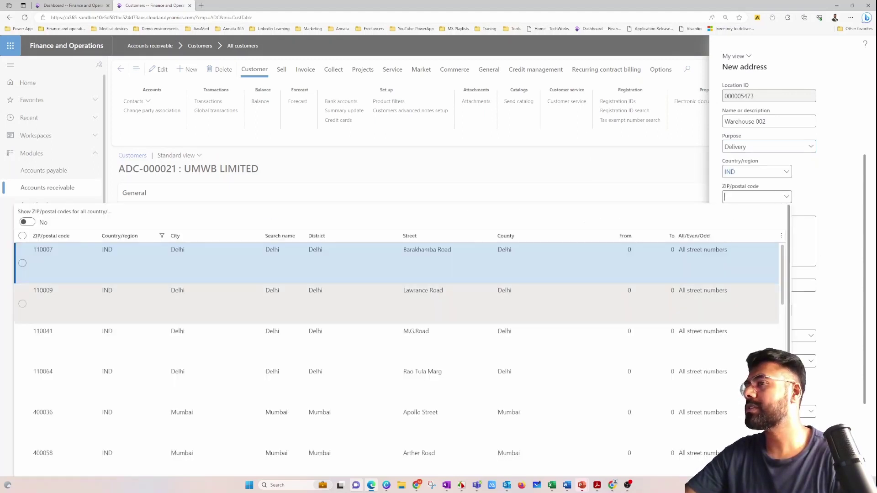
pyautogui.click(457, 411)
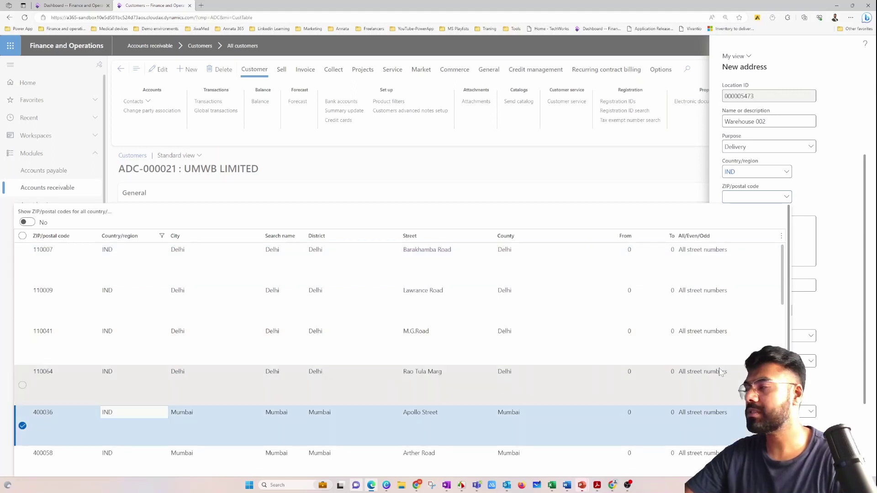
pyautogui.scroll(-2, 770, 251)
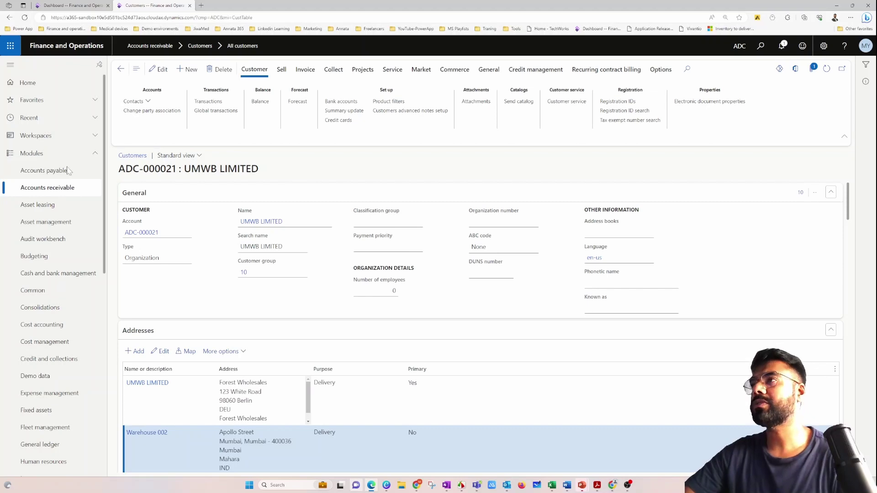
# Step: Create a new sales order for customer UMWB LIMITED from all sales orders, keeping the customer's default delivery address
pyautogui.click(64, 193)
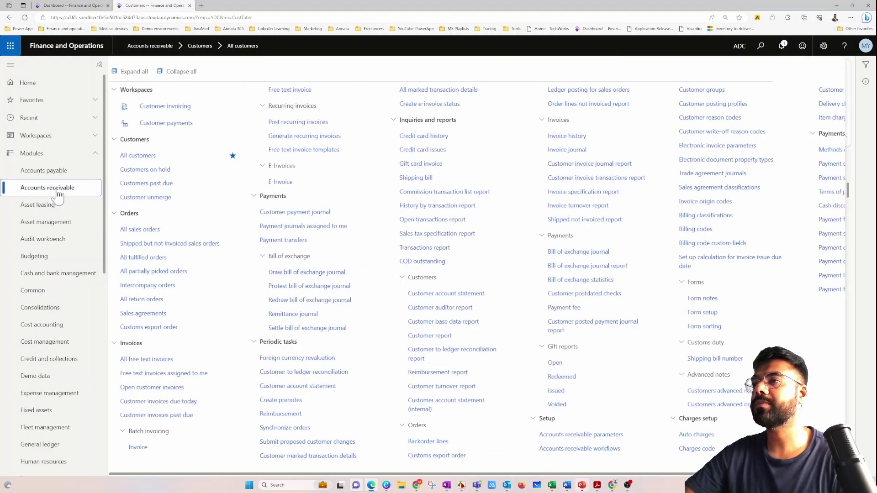
pyautogui.click(132, 228)
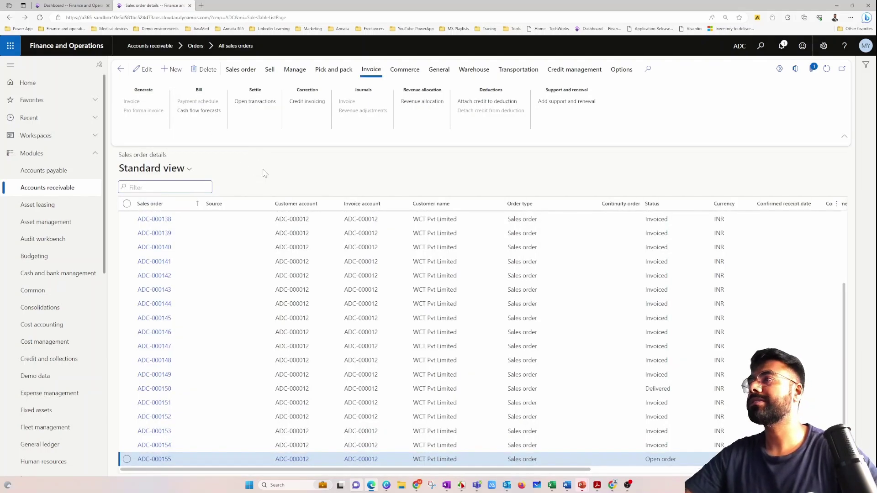
pyautogui.hotkey('alt', 'n')
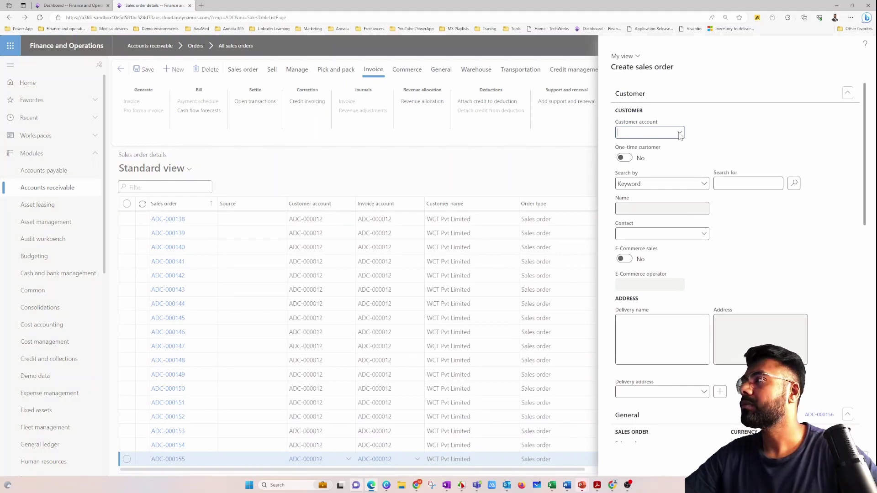
pyautogui.click(680, 133)
pyautogui.press('Down')
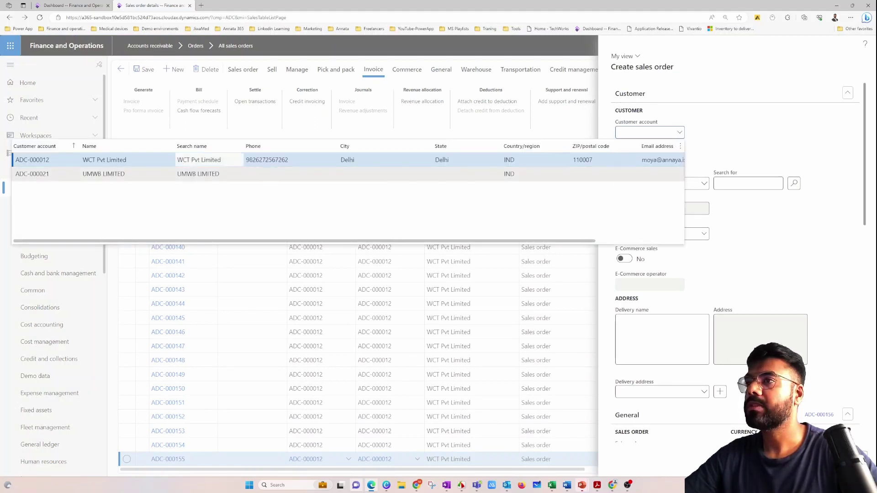
pyautogui.press('Return')
pyautogui.scroll(-6, 753, 263)
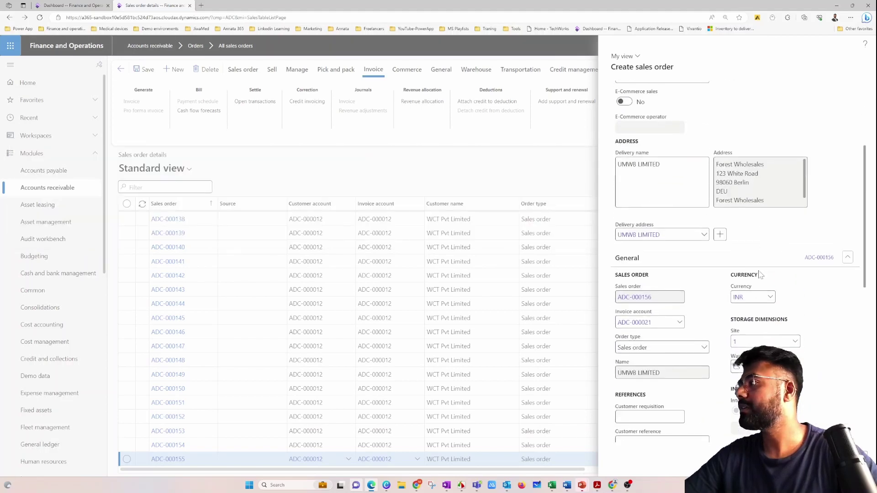
pyautogui.scroll(-5, 746, 269)
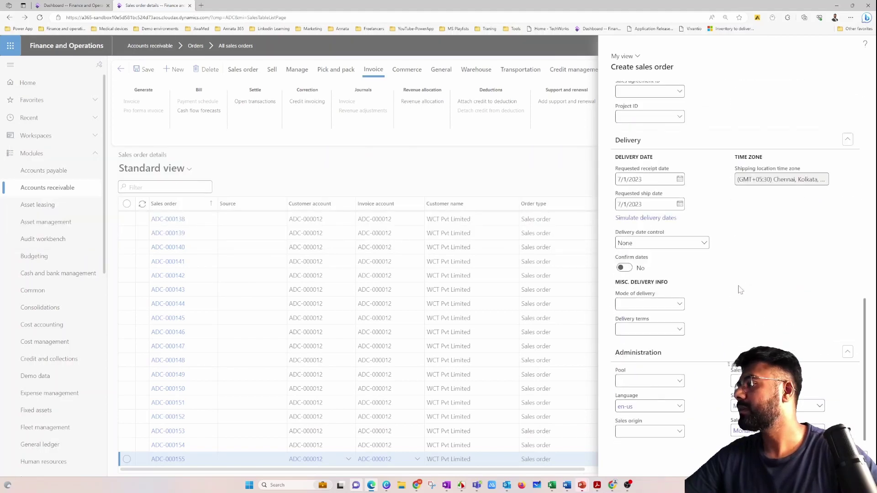
pyautogui.scroll(5, 760, 274)
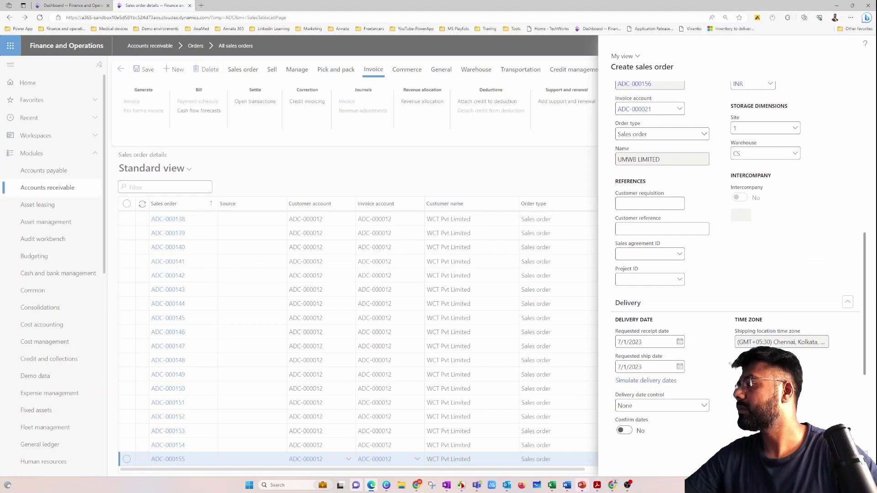
pyautogui.click(654, 208)
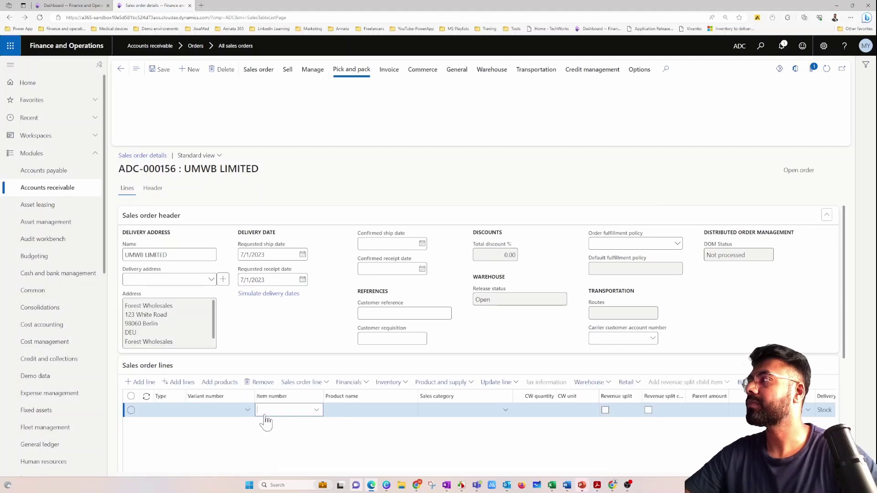
# Step: Choose item P-000005 for the first line of the UMWB LIMITED order and view the line's delivery address details
pyautogui.click(316, 410)
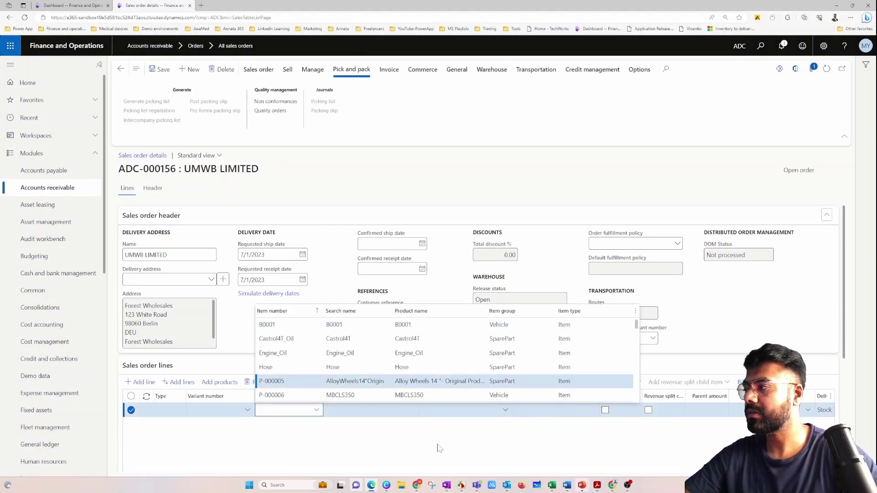
pyautogui.press('Return')
pyautogui.scroll(-2, 617, 409)
pyautogui.scroll(-2, 481, 402)
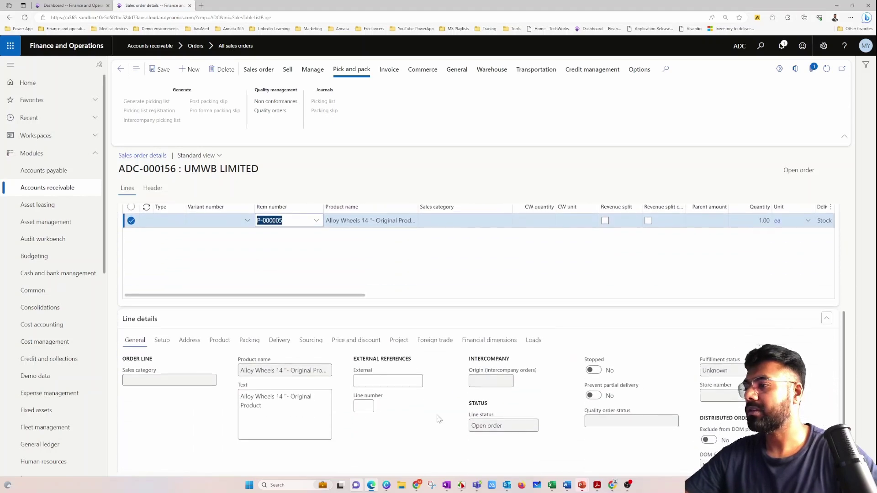
pyautogui.click(279, 338)
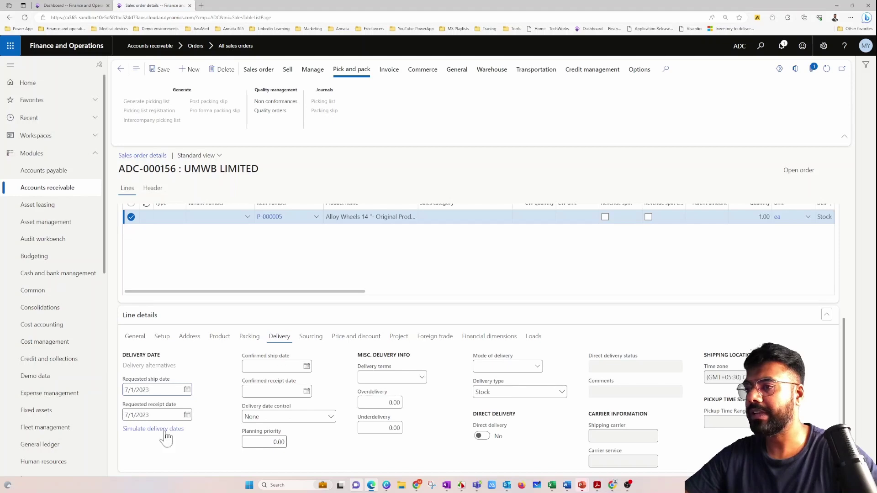
pyautogui.click(190, 337)
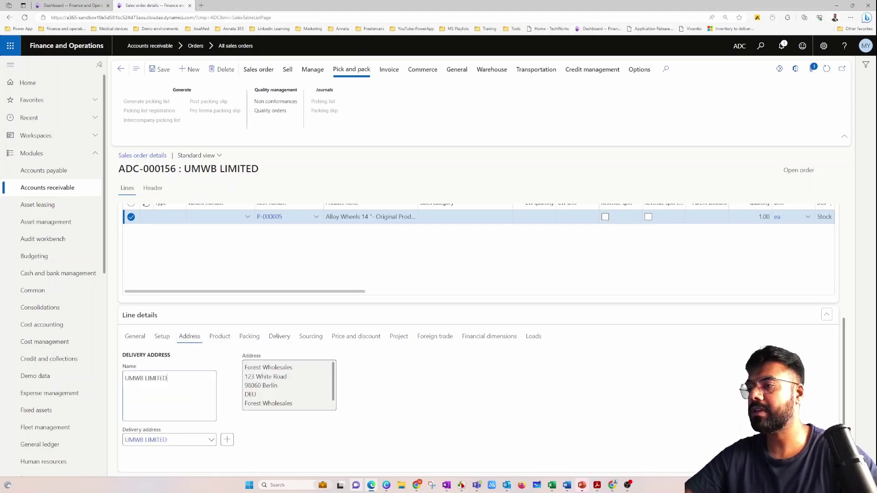
# Step: Add a second sales order line with item P-000009, the Roof Rack - MBCLS
pyautogui.scroll(3, 324, 385)
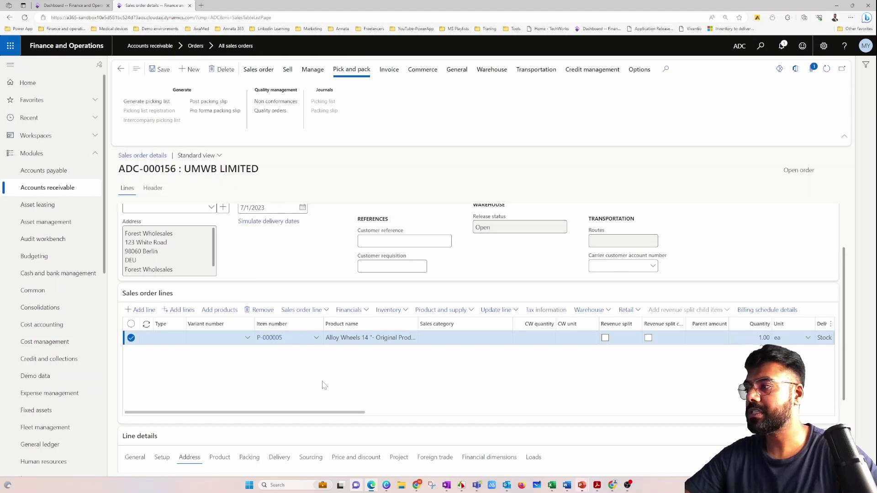
pyautogui.hotkey('alt', 'n')
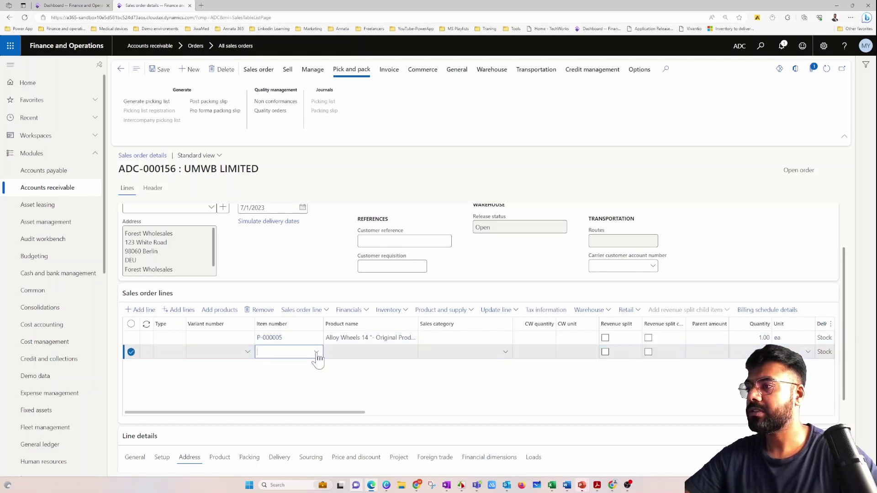
pyautogui.click(316, 353)
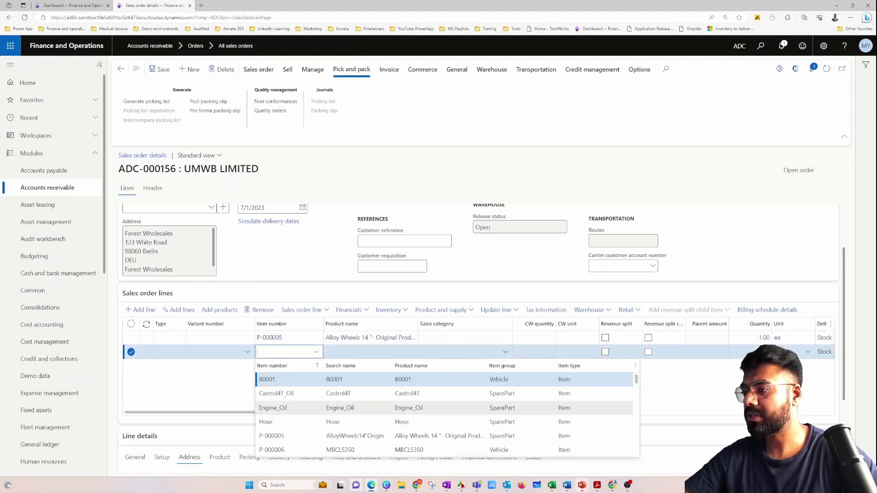
pyautogui.scroll(-1, 293, 427)
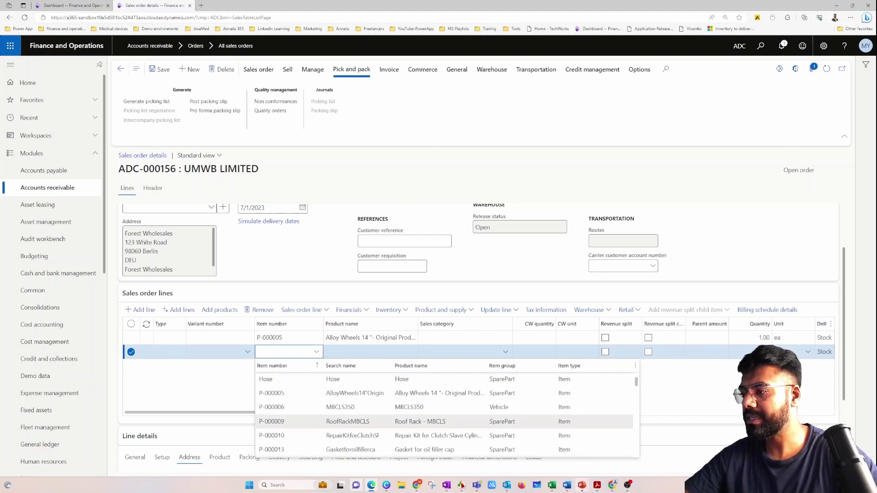
pyautogui.click(293, 422)
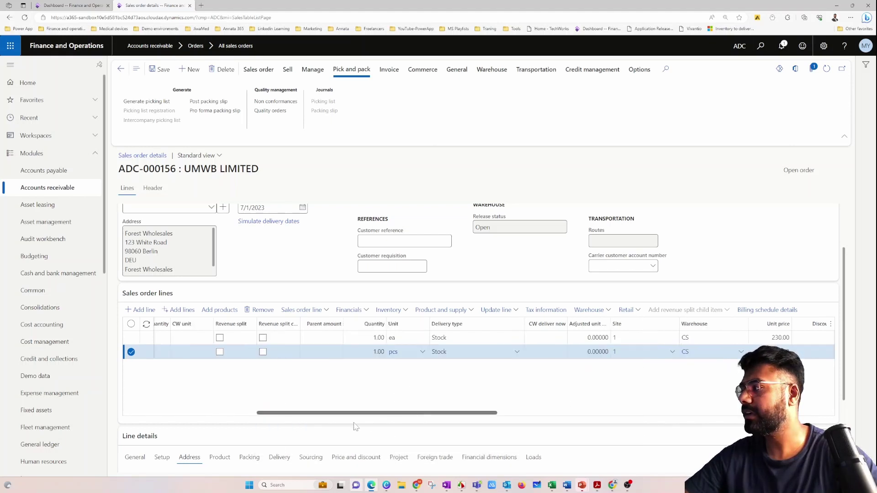
# Step: Change the delivery address of the Roof Rack line to Warehouse 002
pyautogui.scroll(-3, 315, 384)
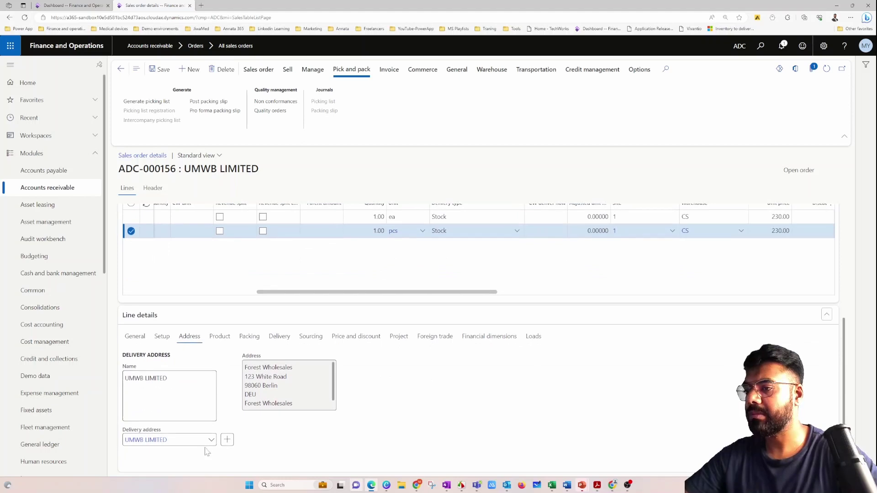
pyautogui.click(212, 445)
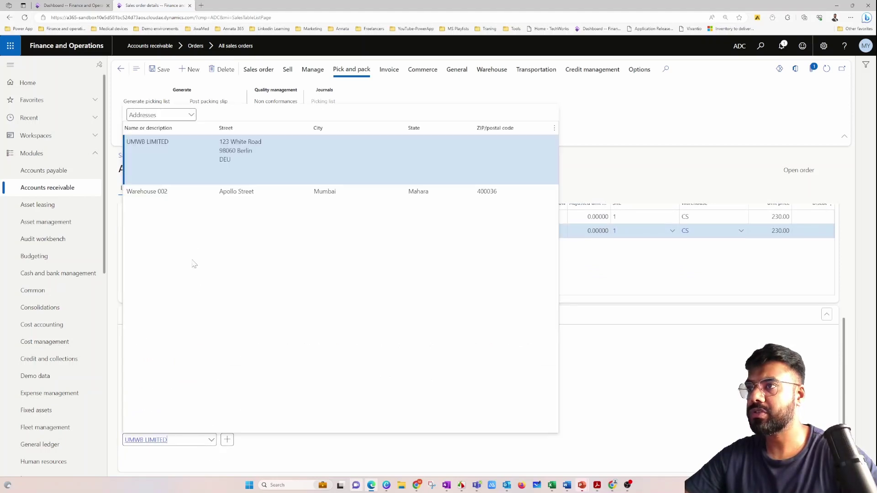
pyautogui.click(187, 206)
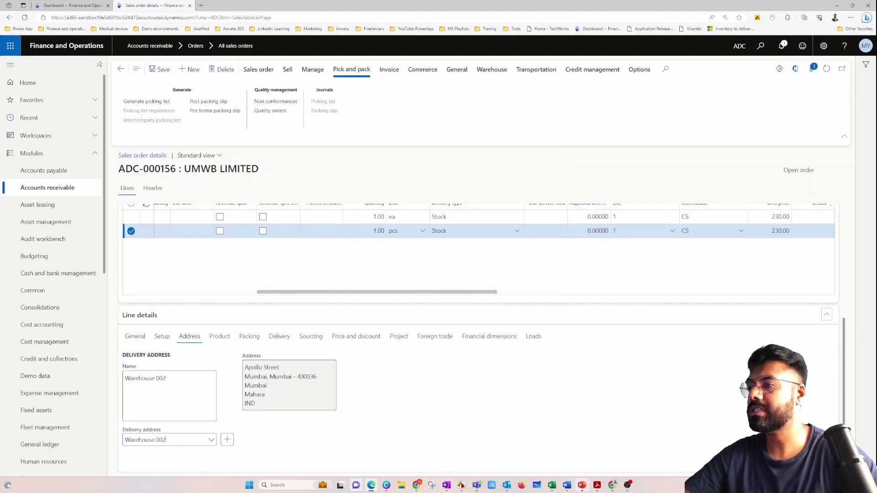
pyautogui.scroll(2, 391, 308)
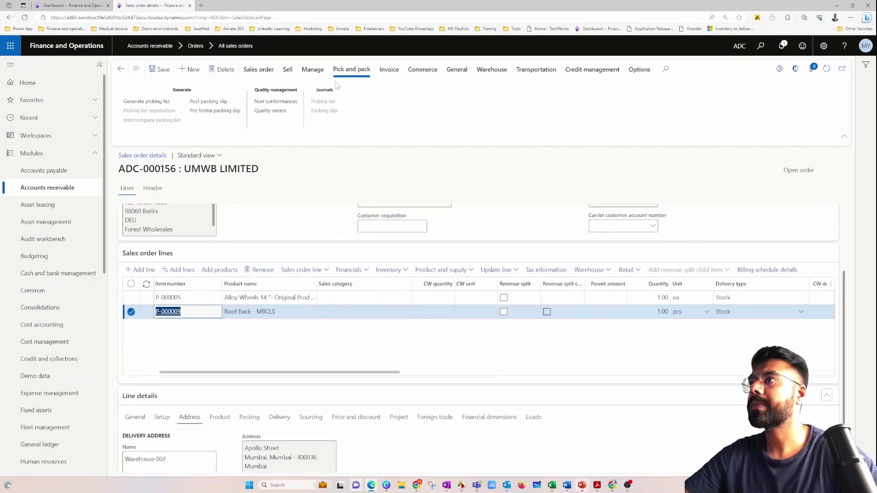
pyautogui.click(287, 69)
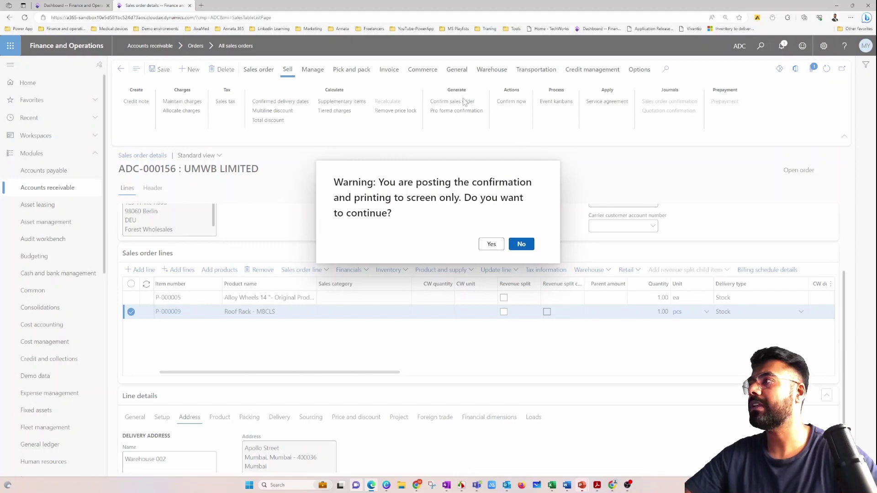
pyautogui.press('Escape')
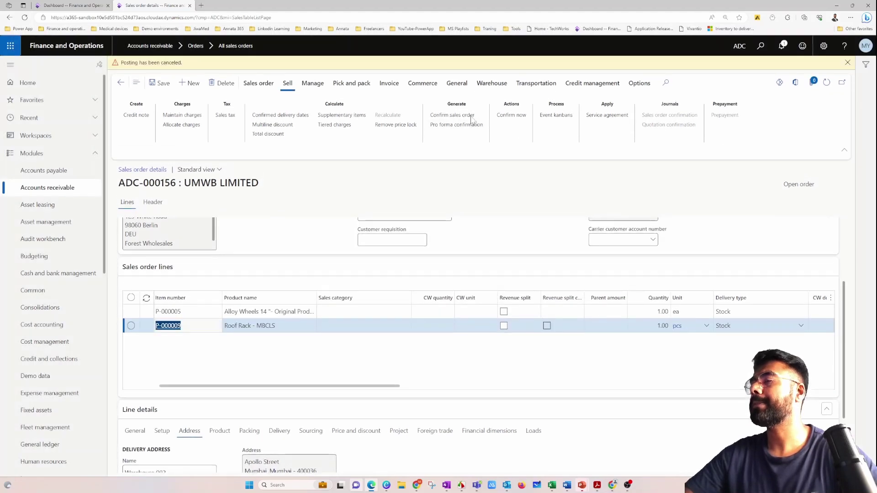
pyautogui.click(848, 63)
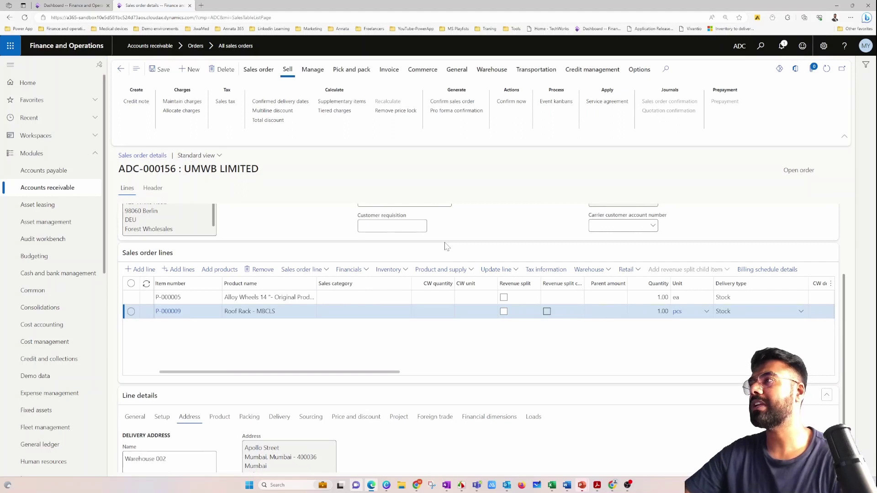
# Step: Confirm the UMWB LIMITED sales order with the confirmation printed to screen, view the document, and return to the order
pyautogui.click(454, 102)
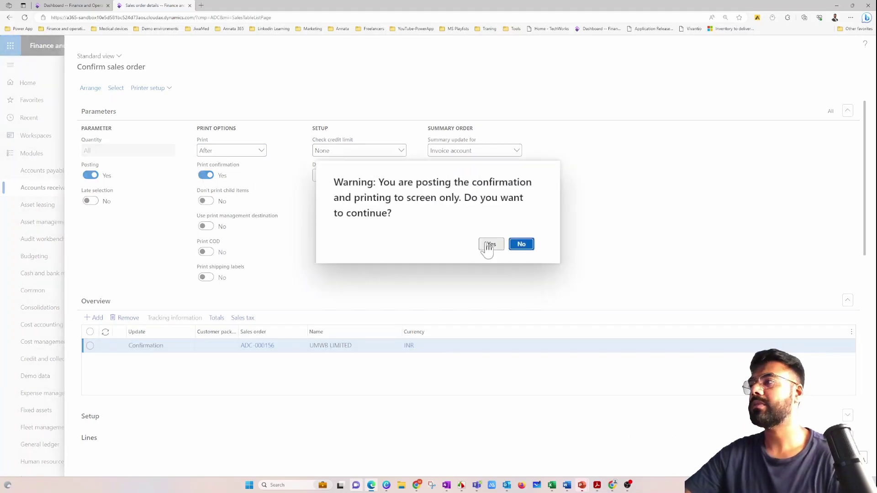
pyautogui.press('Return')
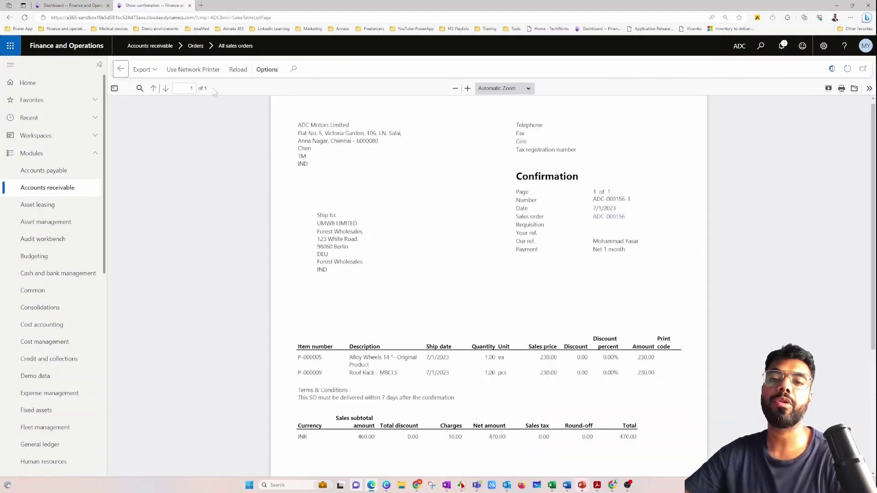
pyautogui.click(120, 69)
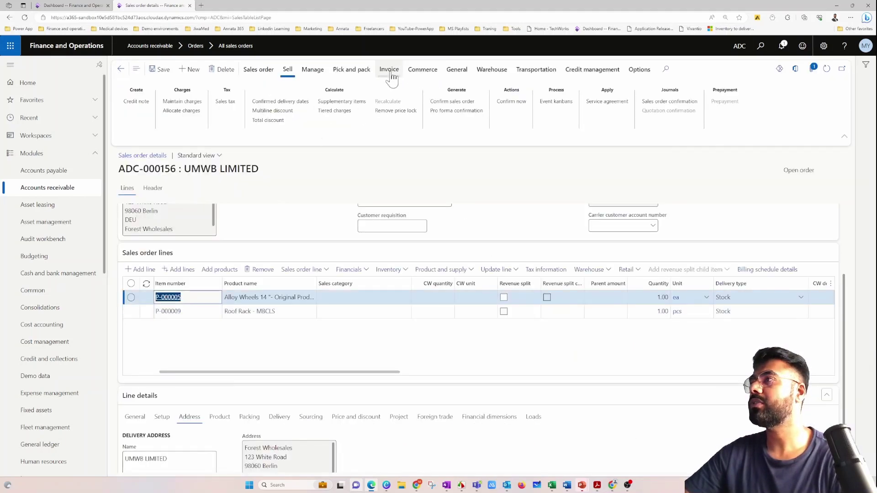
# Step: Start posting the order's packing slip and apply the recommended quantity value Picked
pyautogui.click(389, 70)
pyautogui.click(352, 70)
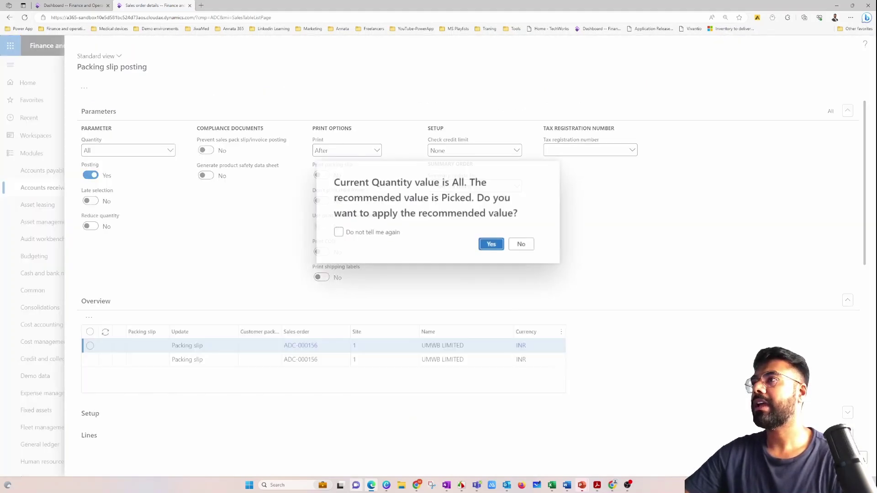
pyautogui.press('Return')
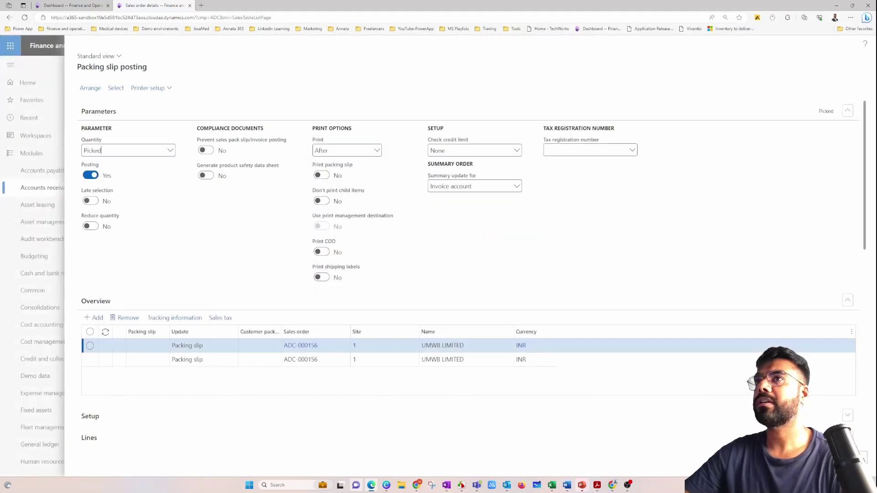
# Step: Check the summary update split settings for packing slips in Accounts receivable parameters, and return to the packing slip posting
pyautogui.hotkey('ctrl', 'shift', 'Tab')
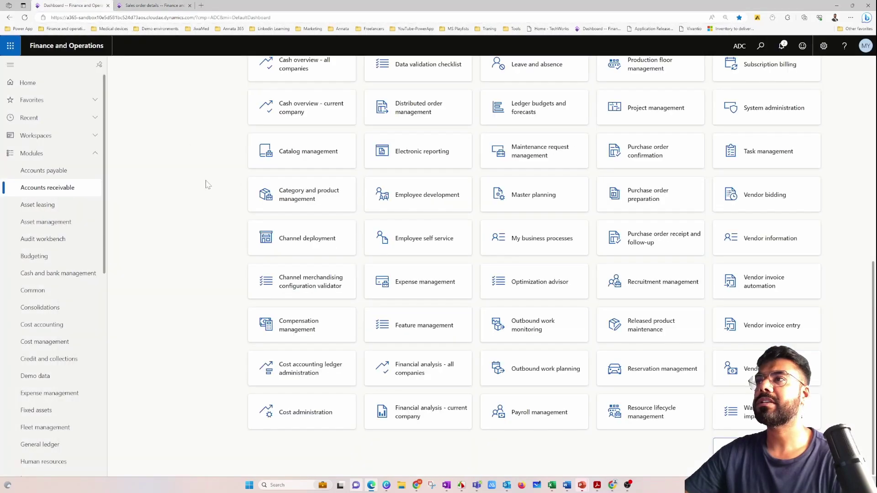
pyautogui.click(64, 188)
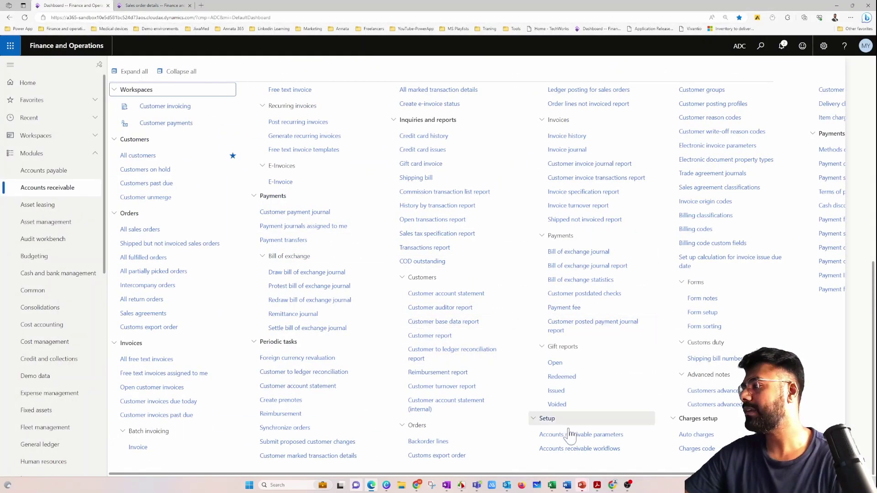
pyautogui.press('Escape')
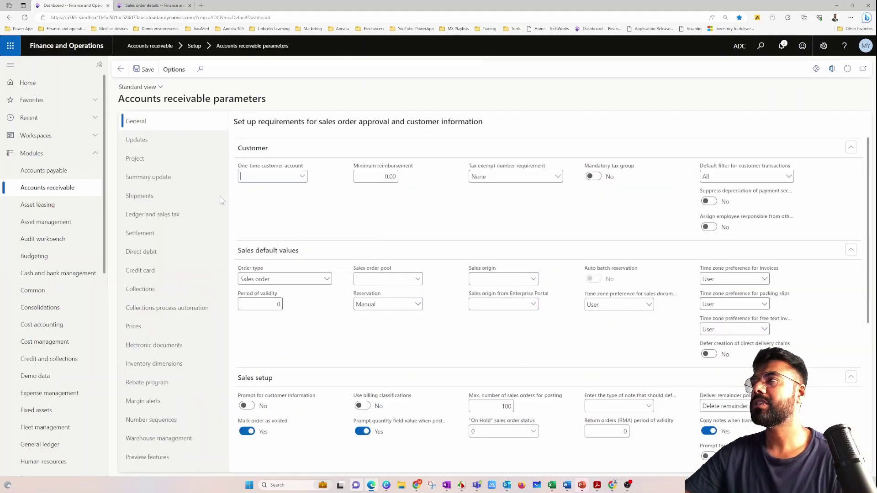
pyautogui.click(173, 177)
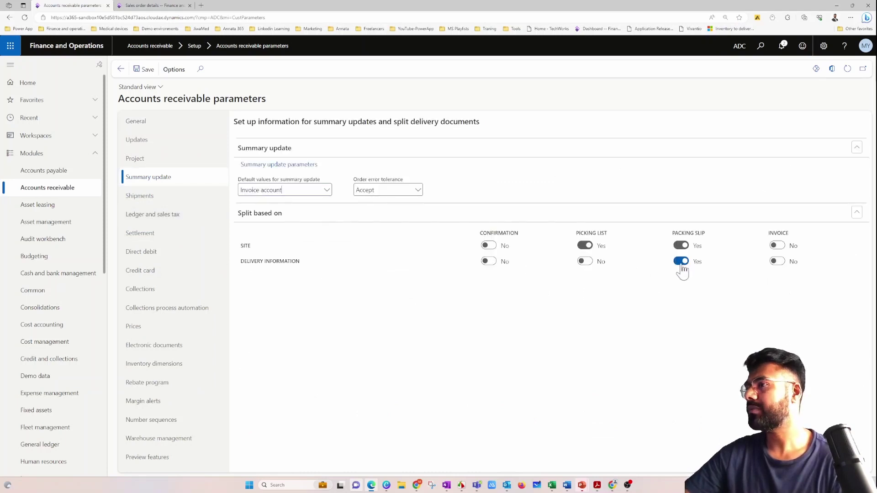
pyautogui.click(153, 5)
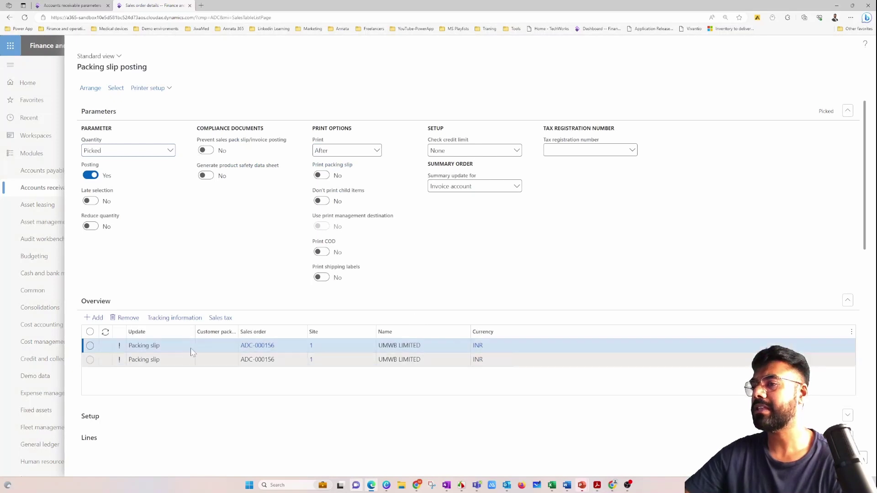
# Step: Set the packing slip quantity to All and review the line and delivery address of each of the two packing slips
pyautogui.click(170, 154)
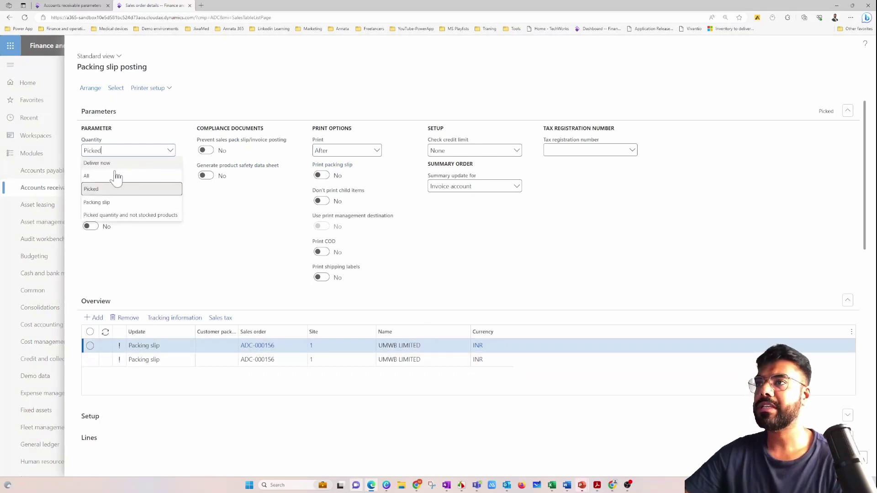
pyautogui.click(114, 174)
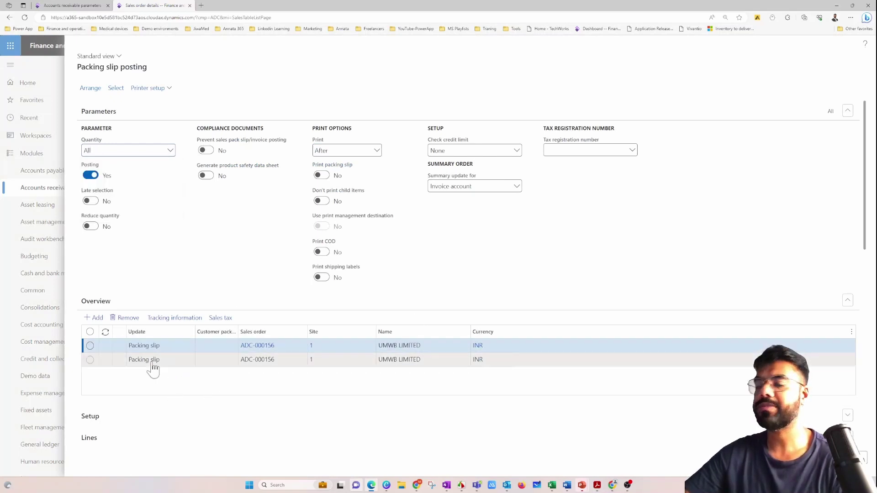
pyautogui.scroll(-2, 252, 293)
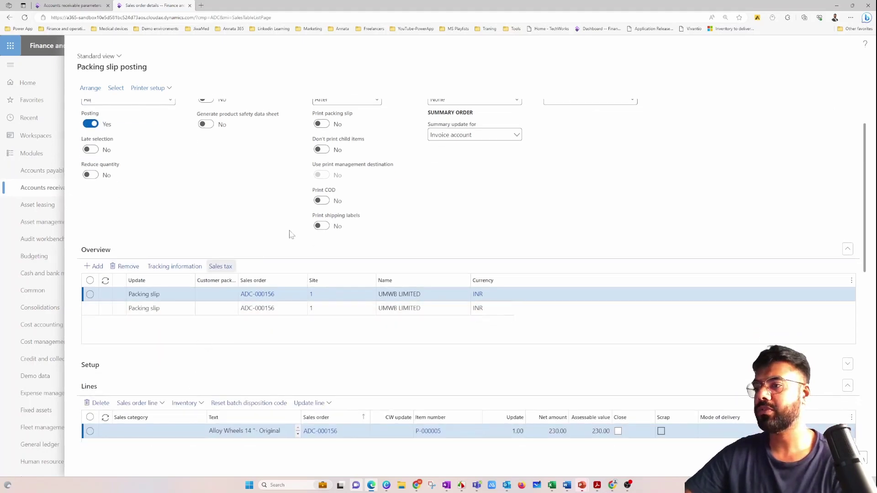
pyautogui.scroll(2, 267, 237)
pyautogui.scroll(-10, 257, 211)
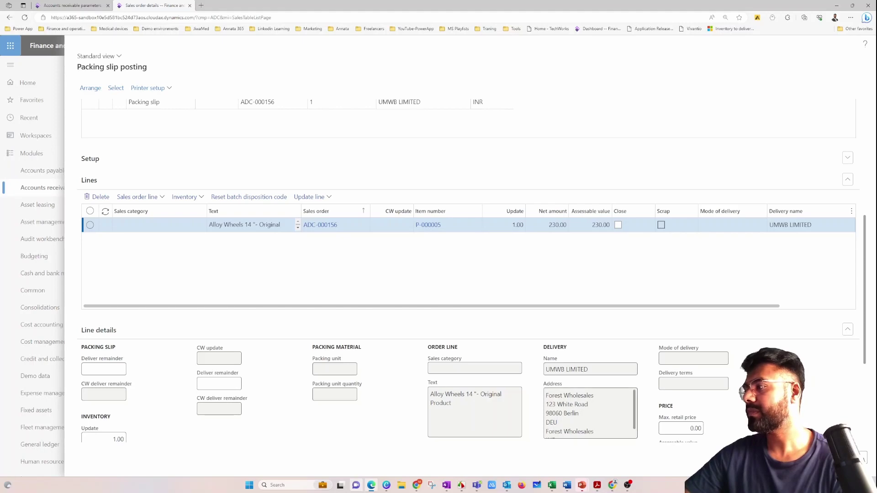
pyautogui.scroll(3, 447, 255)
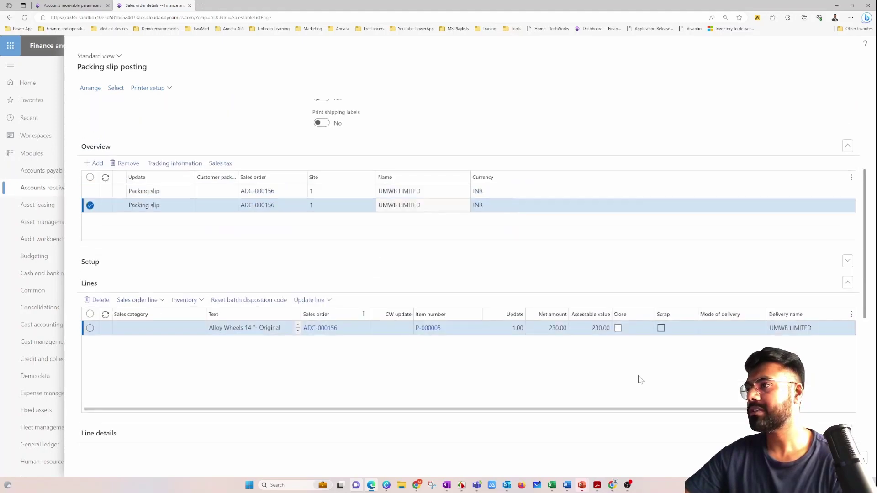
pyautogui.scroll(-6, 620, 372)
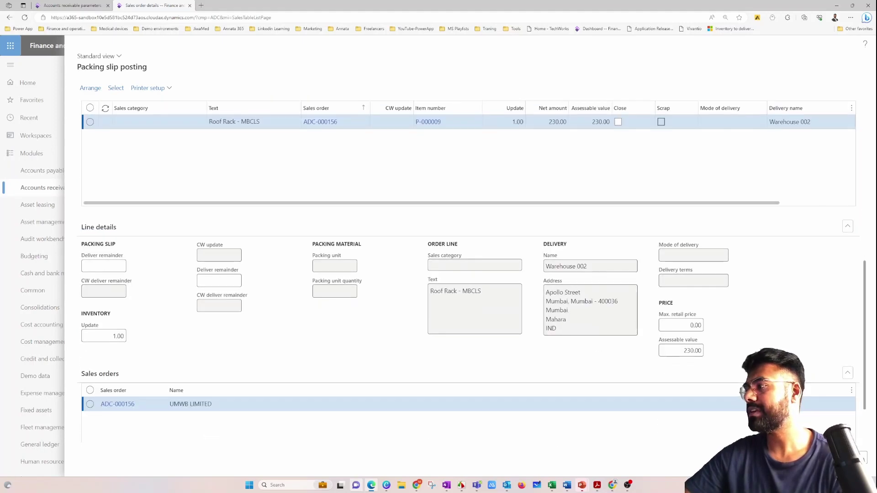
# Step: Post the packing slips for the sales order and open the order's packing slip journal
pyautogui.press('Return')
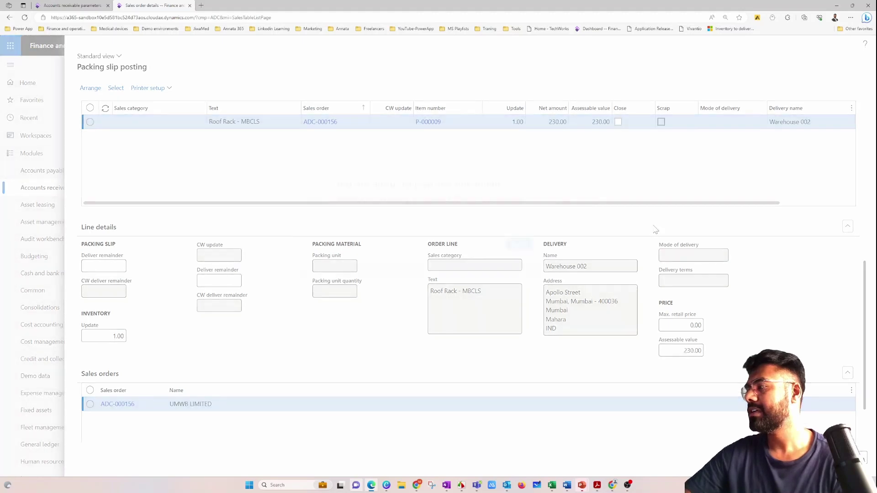
pyautogui.press('Return')
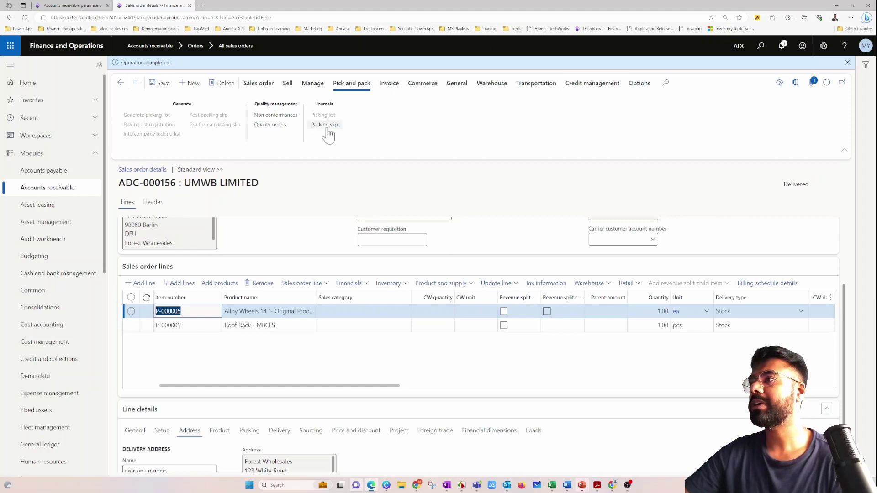
pyautogui.click(455, 187)
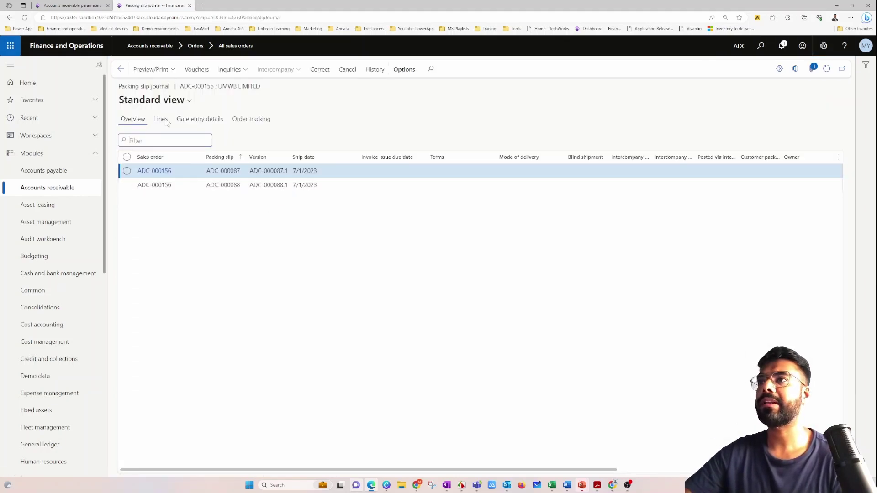
# Step: Preview the original document of the first packing slip in the journal, and return to the sales order
pyautogui.click(150, 70)
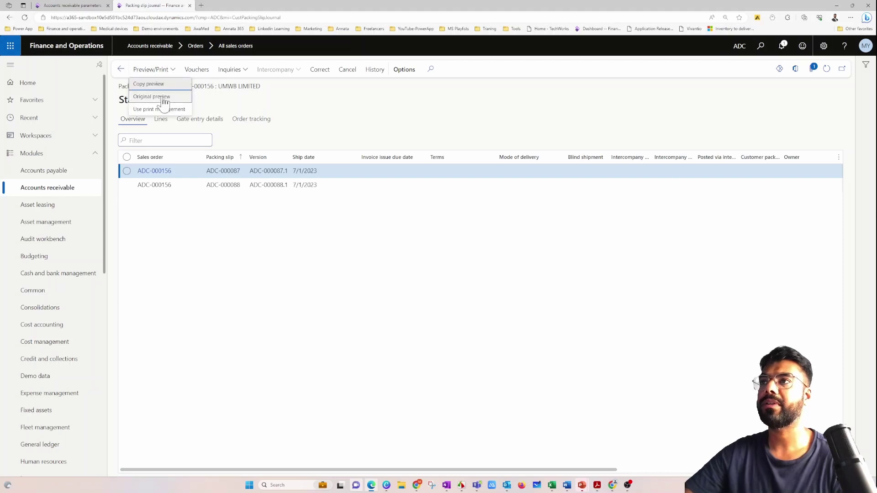
pyautogui.click(153, 86)
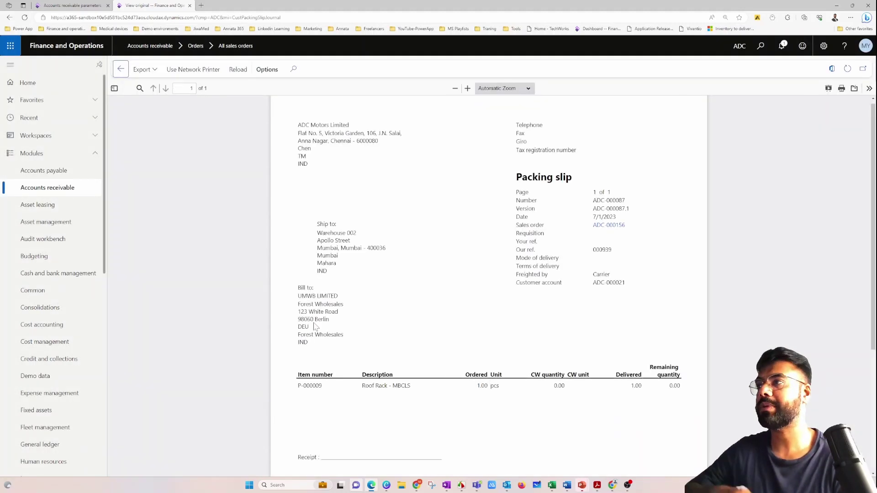
pyautogui.click(120, 69)
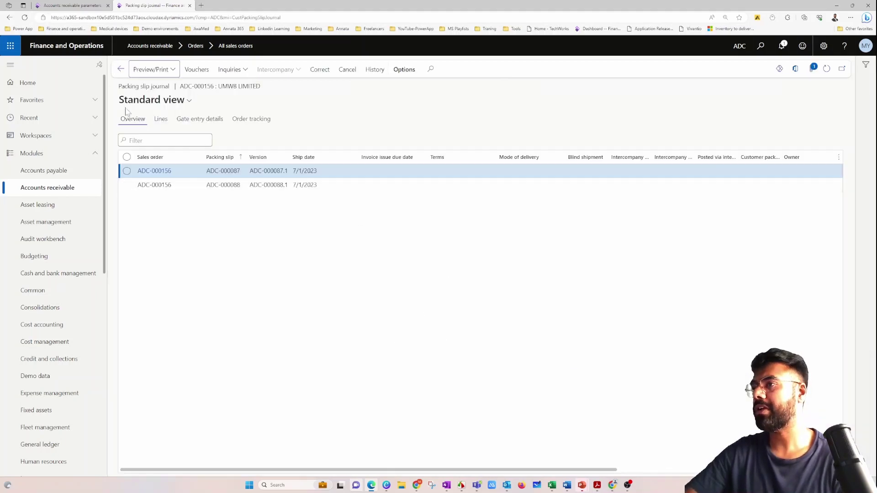
pyautogui.click(121, 68)
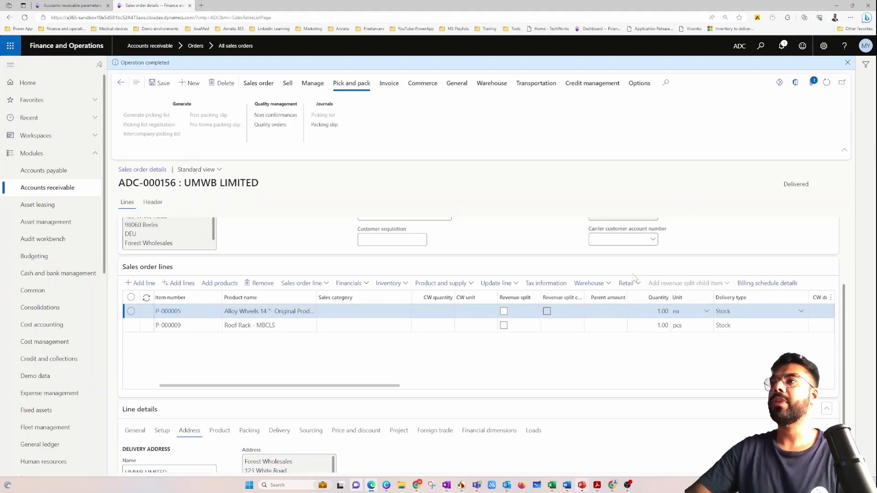